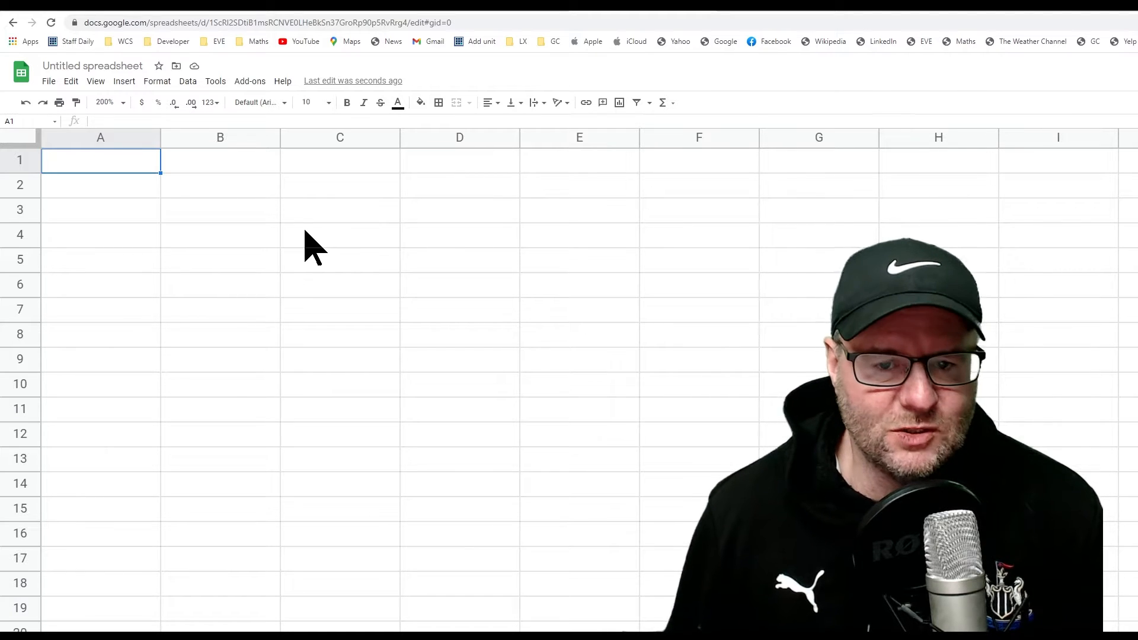
Examine how cells are named by column letter and row number, selecting several cells in columns A, B and C
left_click(346, 232)
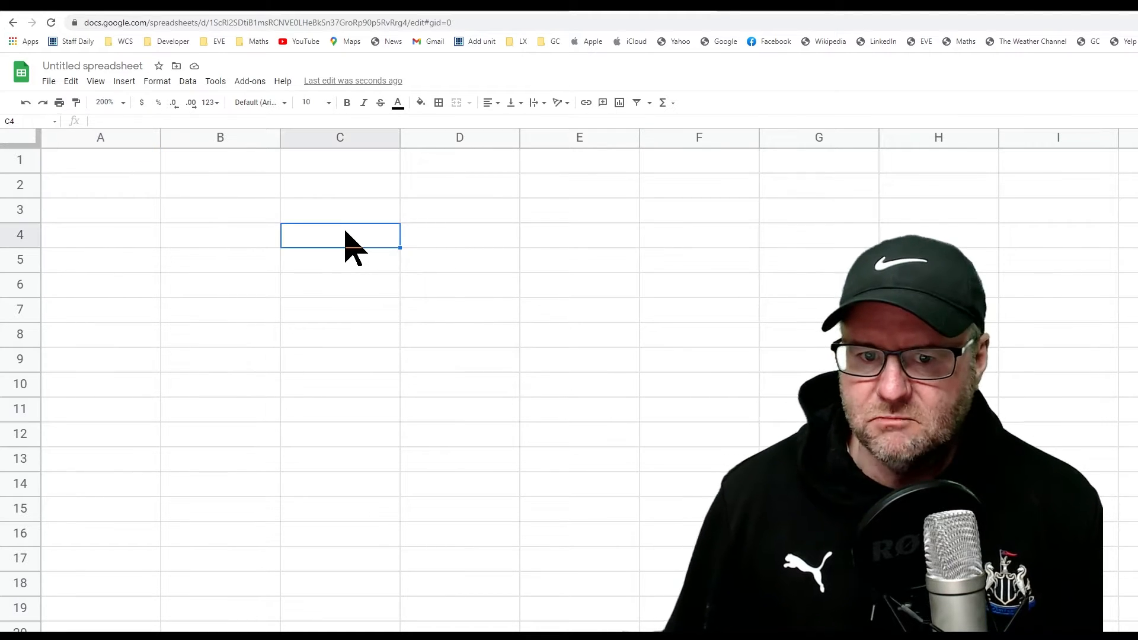
left_click(227, 264)
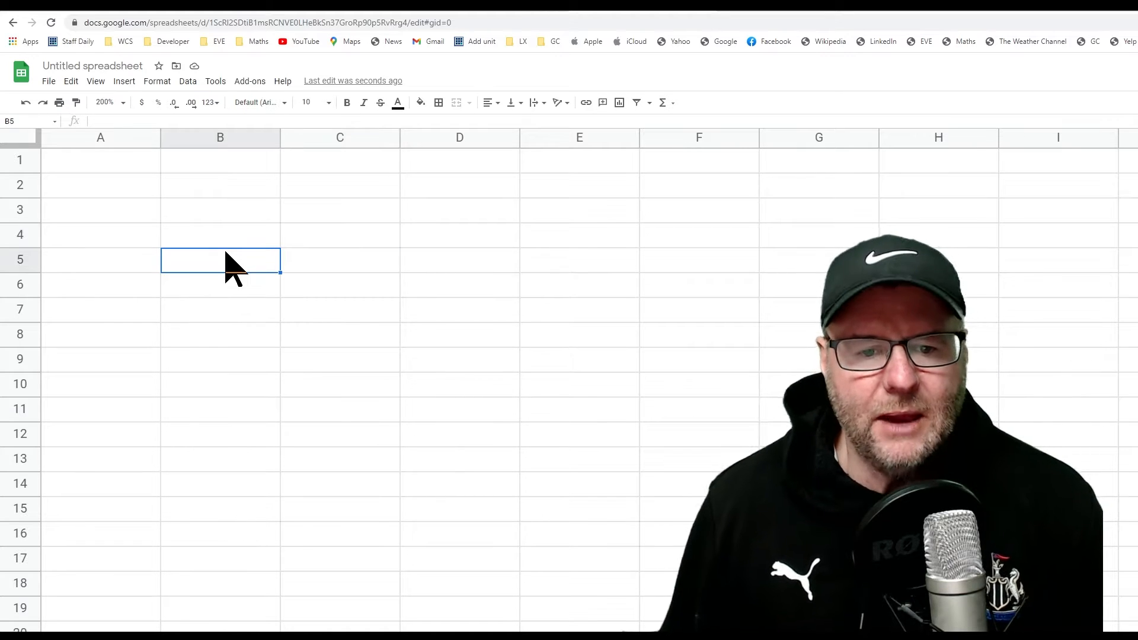
left_click(120, 161)
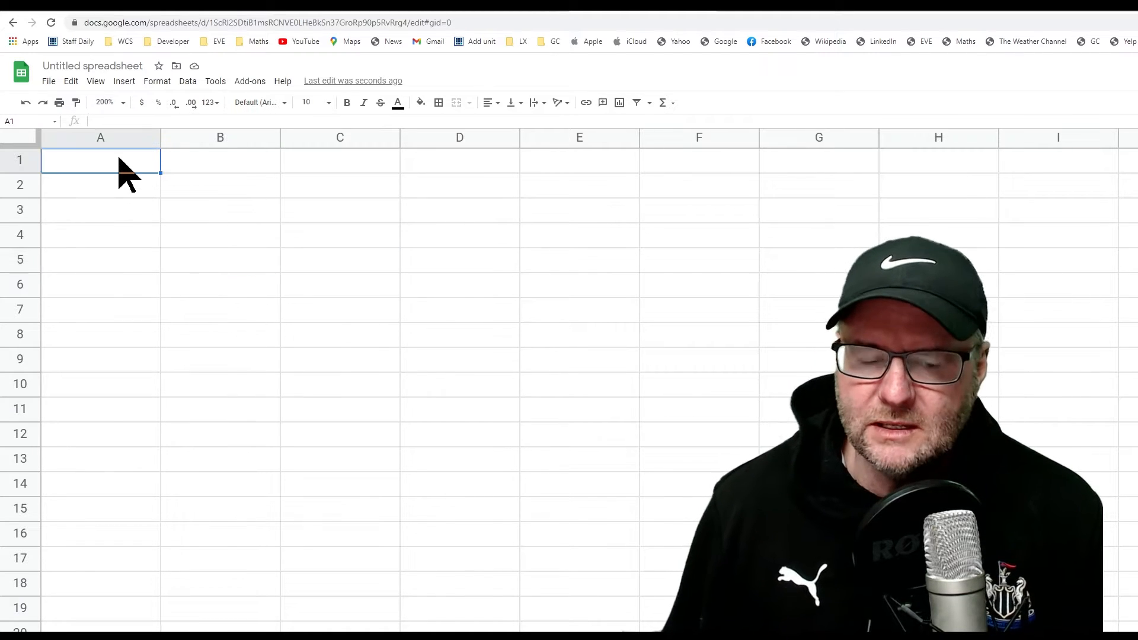
left_click(110, 186)
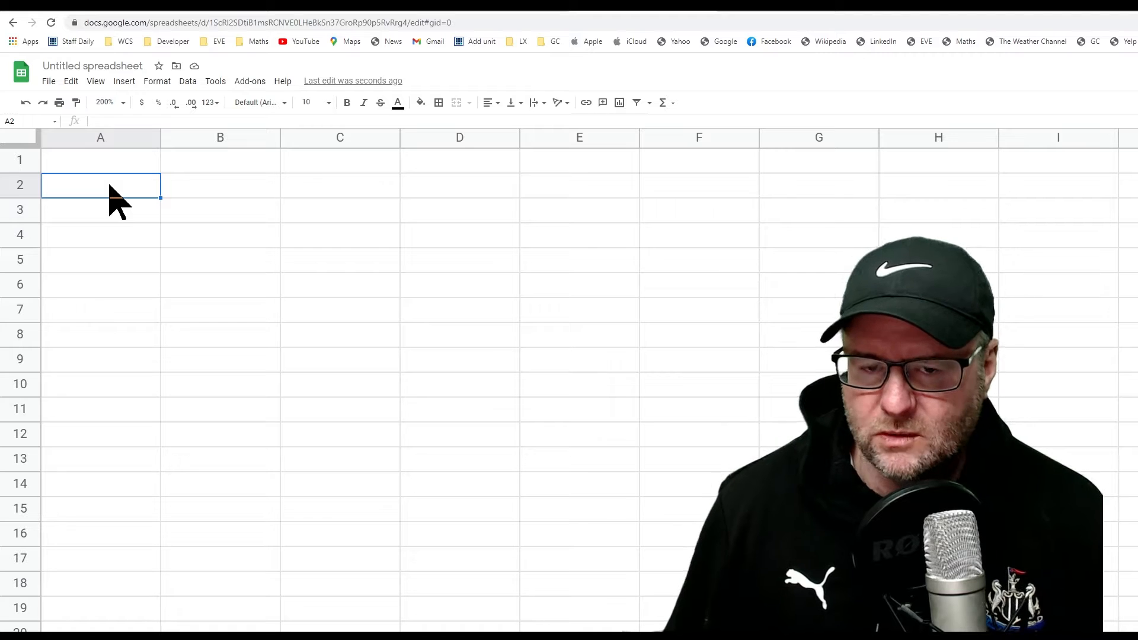
left_click(117, 213)
left_click(120, 241)
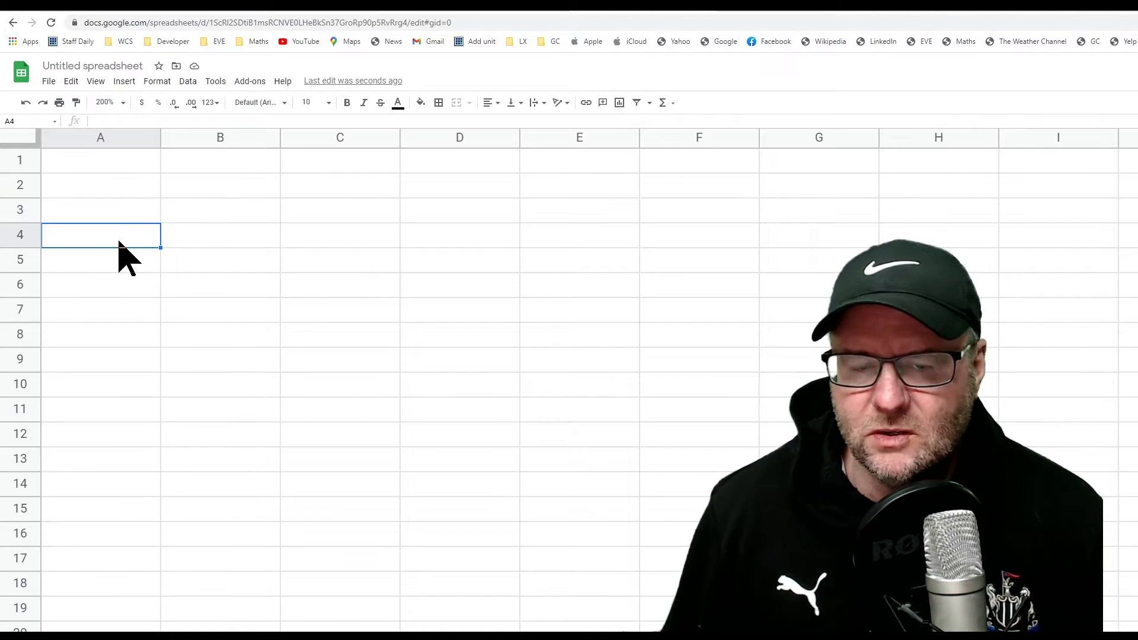
left_click(121, 160)
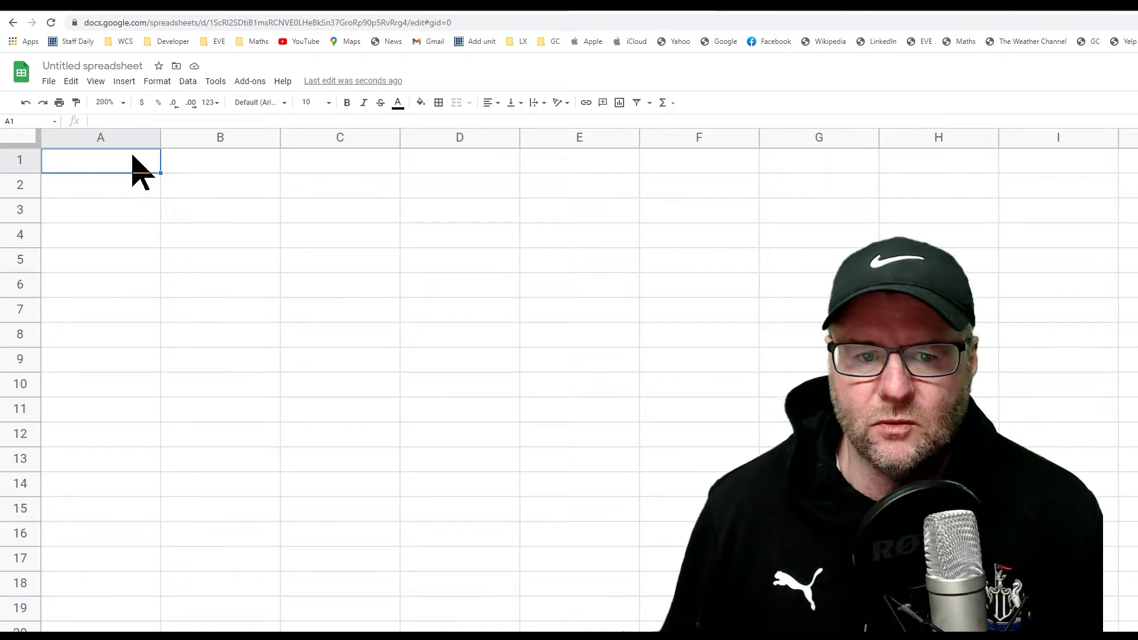
left_click(199, 166)
left_click(196, 188)
left_click(190, 210)
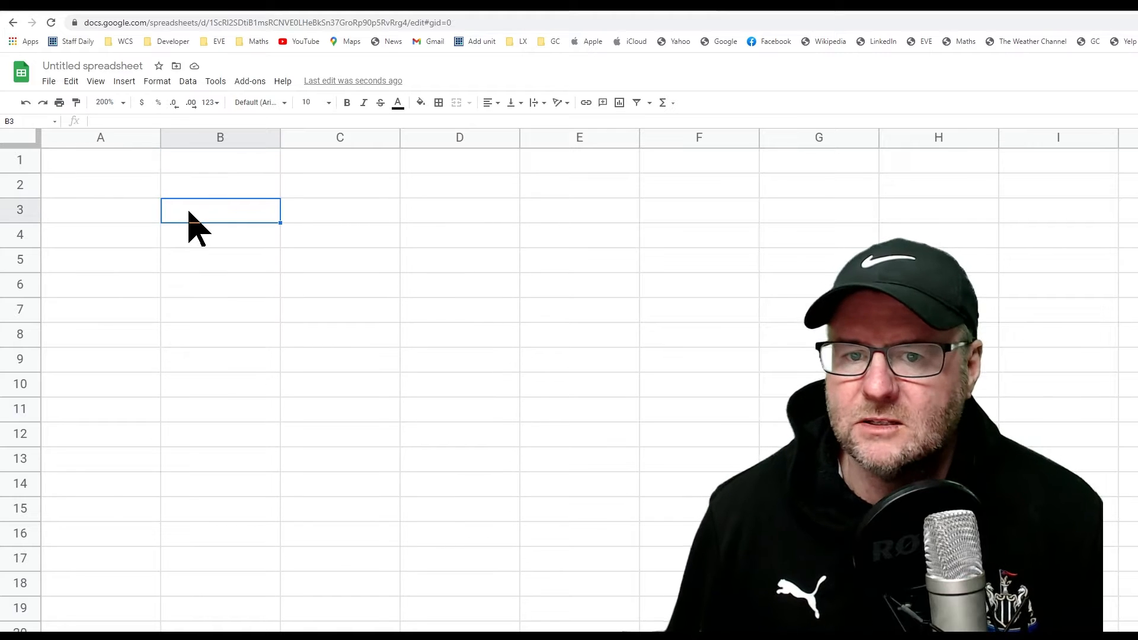
left_click(121, 159)
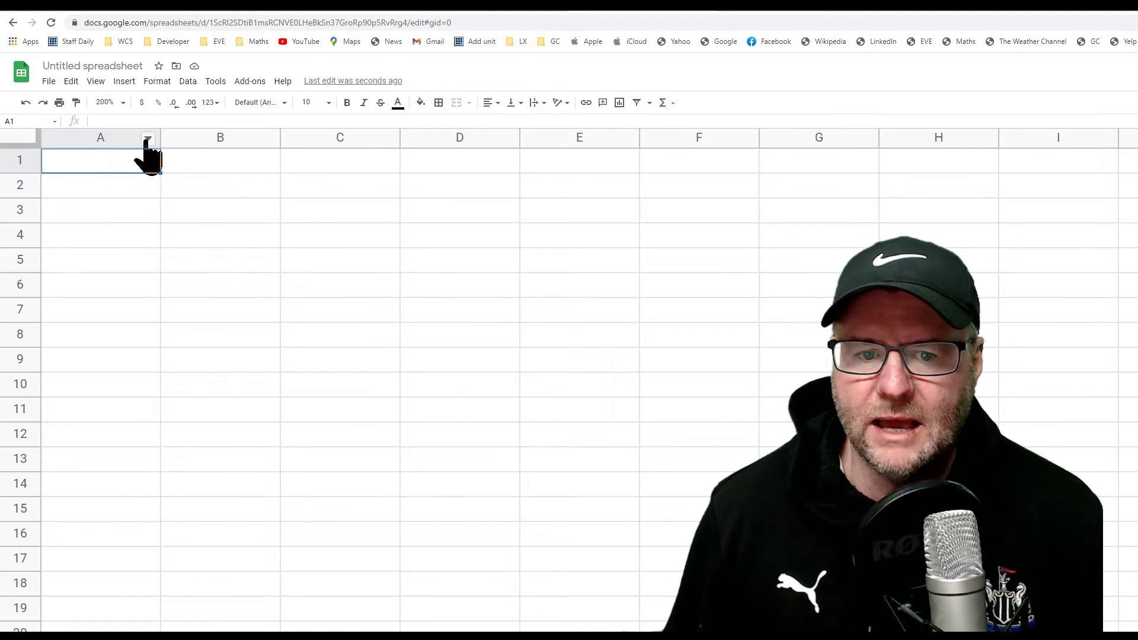
left_click(343, 161)
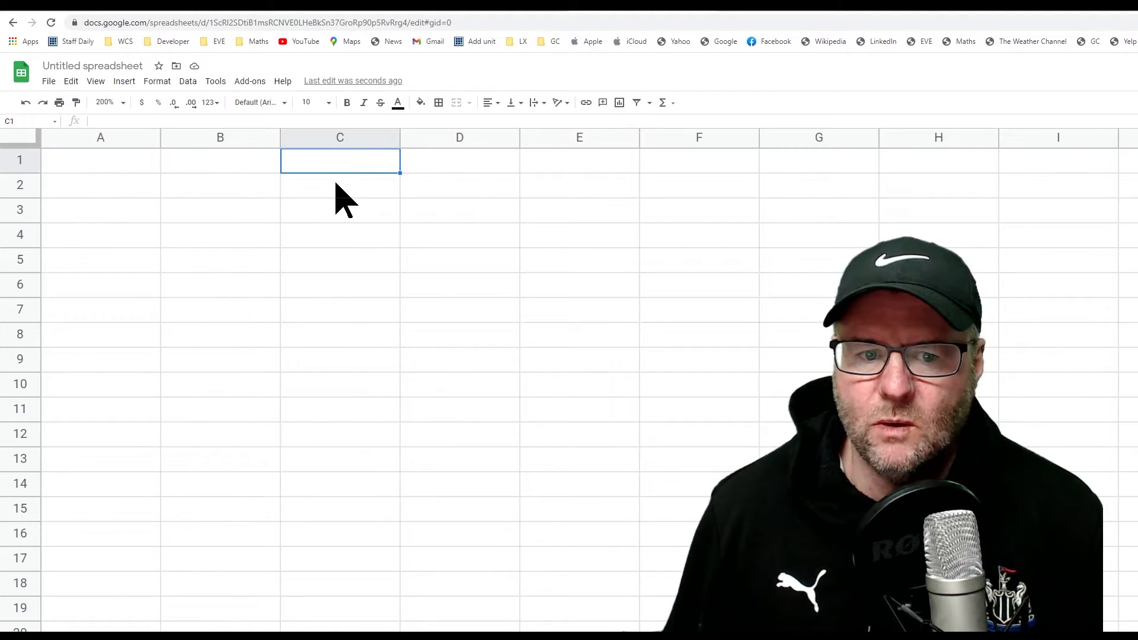
left_click(337, 185)
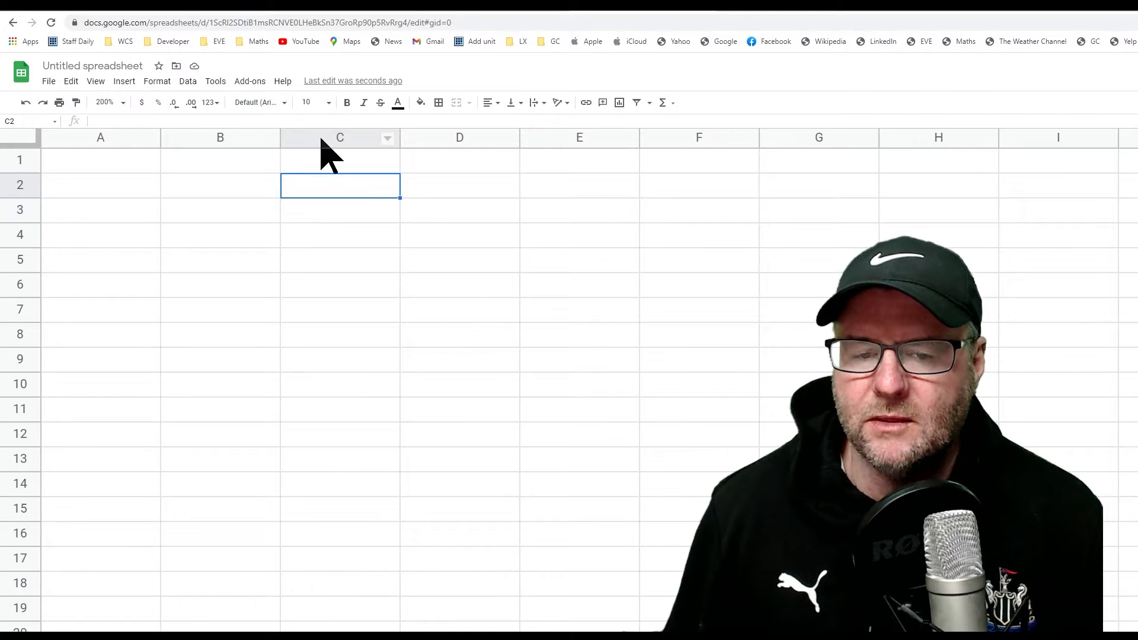
Enter the number 56 in cell A1 and the number 32 in cell A2
left_click(123, 167)
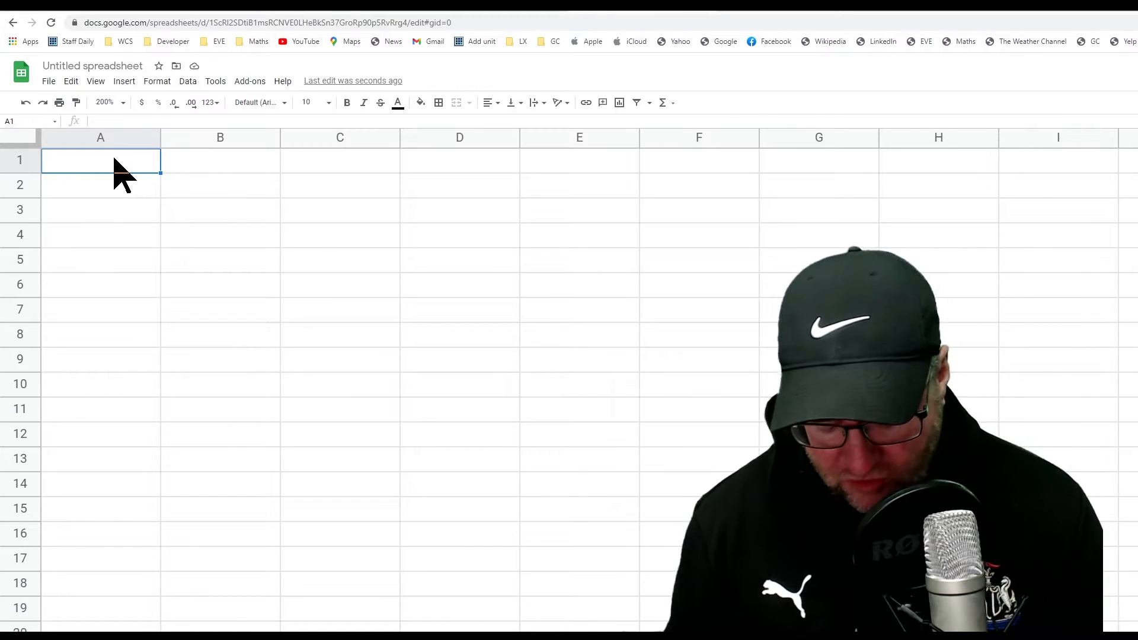
type("56")
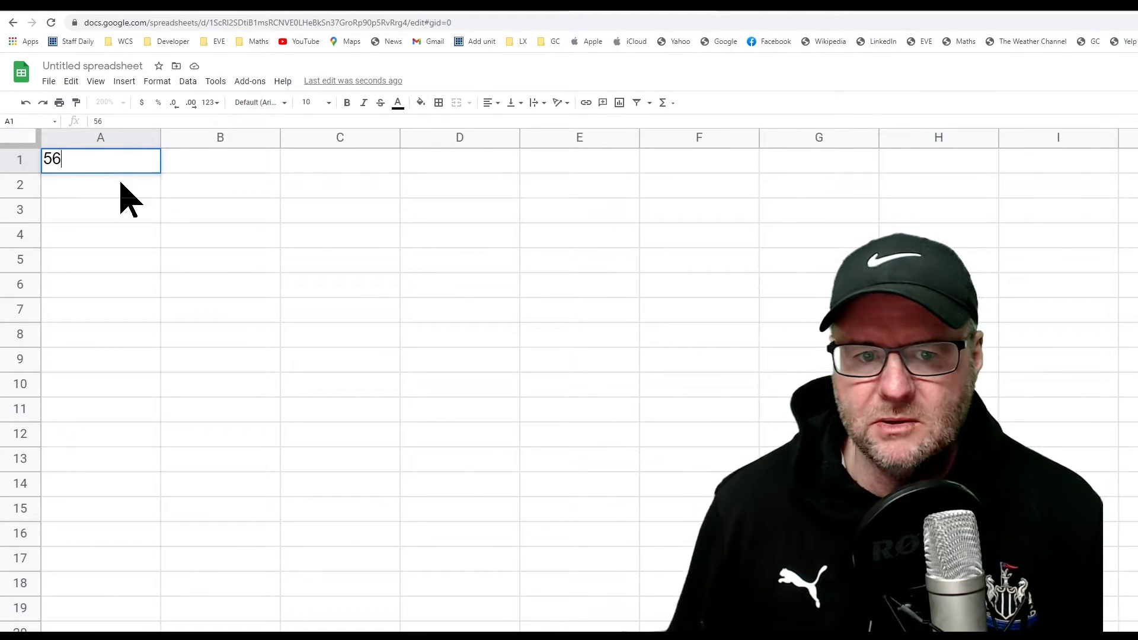
left_click_drag(109, 118, 82, 136)
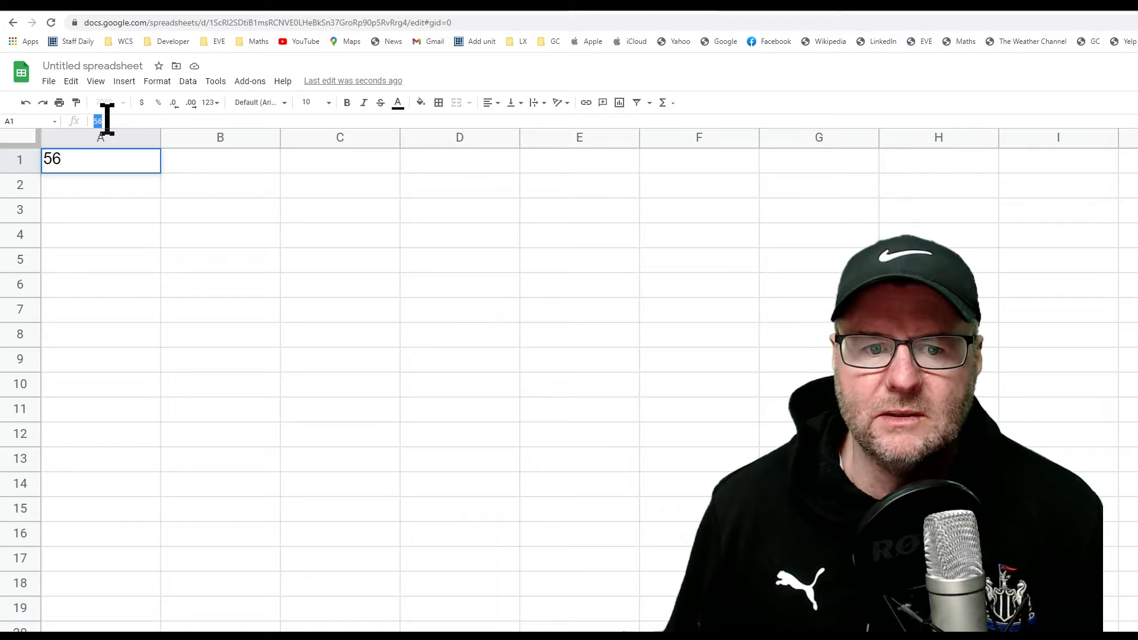
left_click(96, 195)
type("32")
left_click(65, 213)
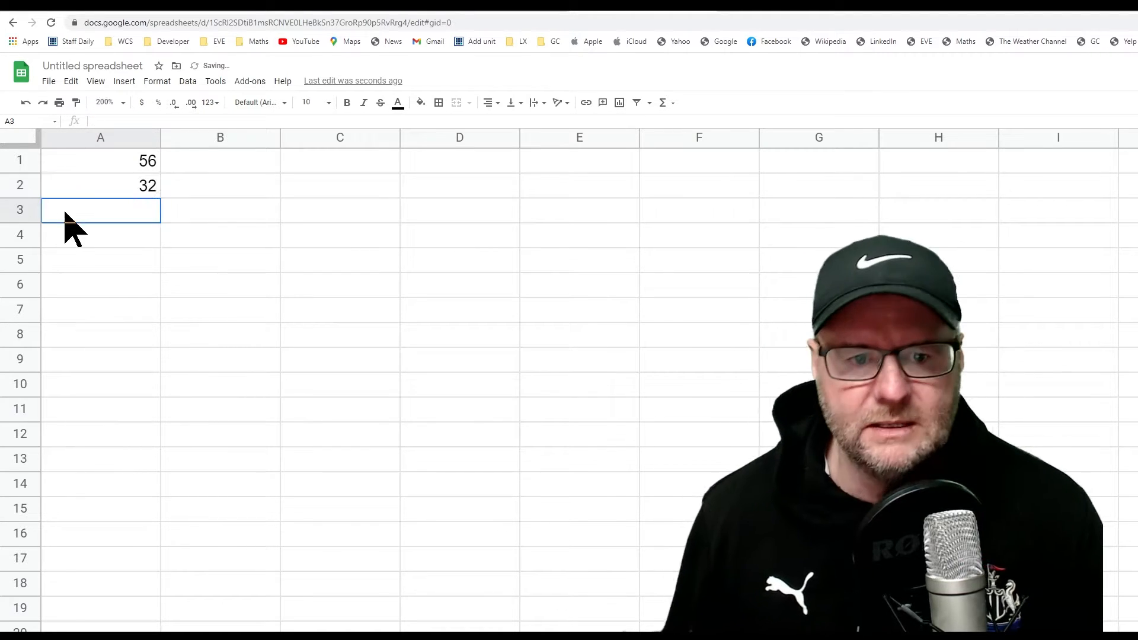
Inspect the stored contents of cells A1 and A2, and clear both cells
left_click(102, 187)
left_click_drag(89, 120, 104, 178)
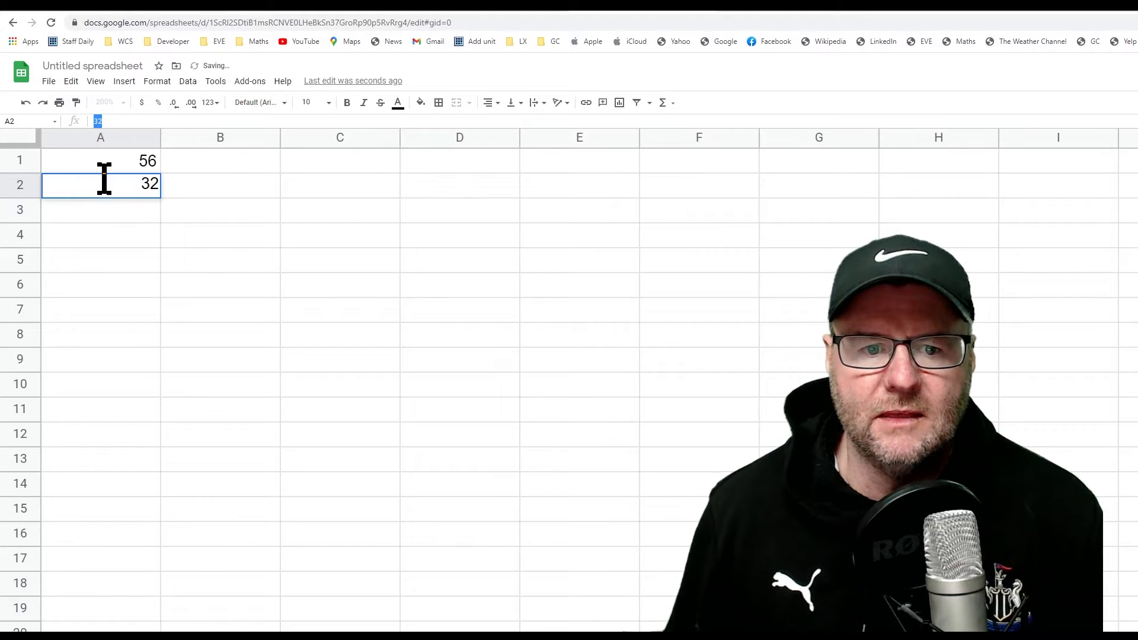
left_click(117, 164)
left_click(116, 177)
left_click(109, 157)
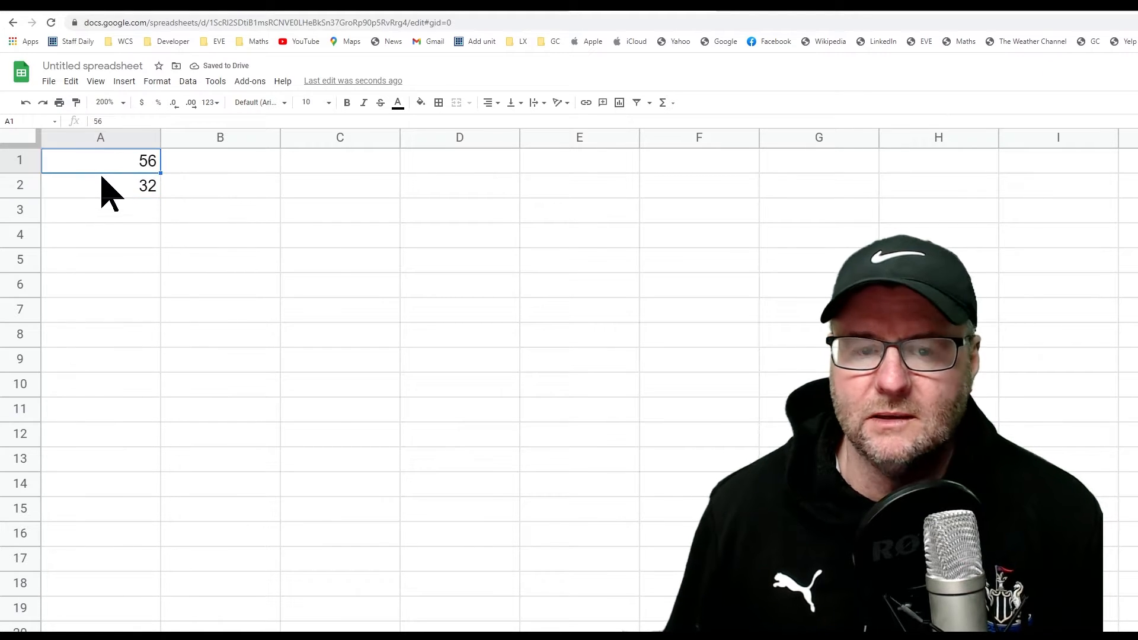
left_click(101, 185)
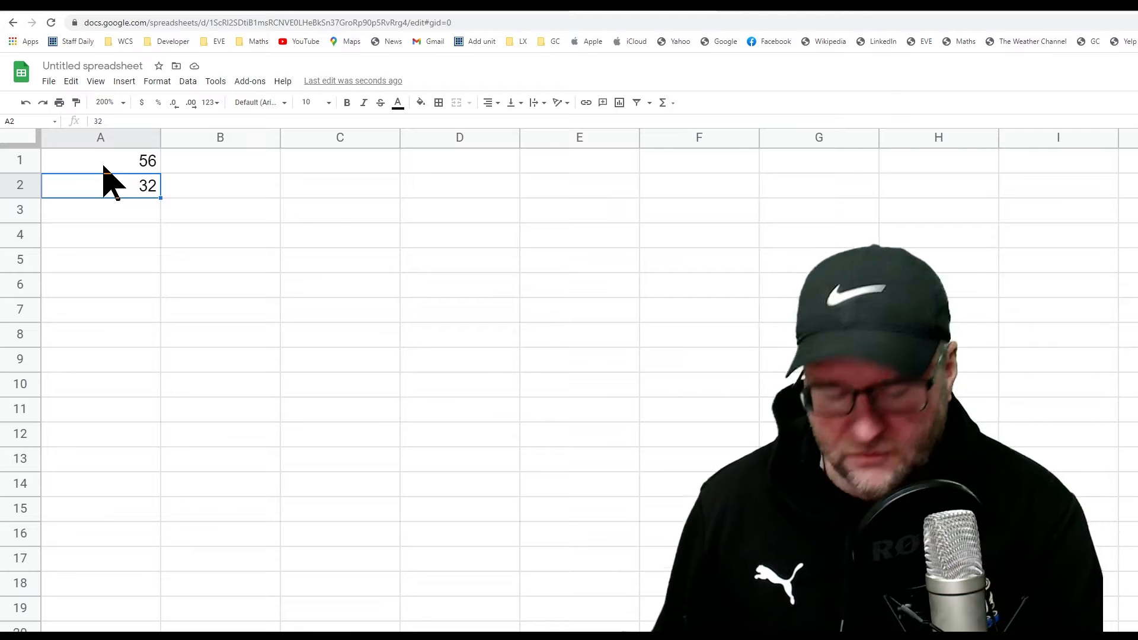
key("Delete")
left_click(101, 158)
key("Delete")
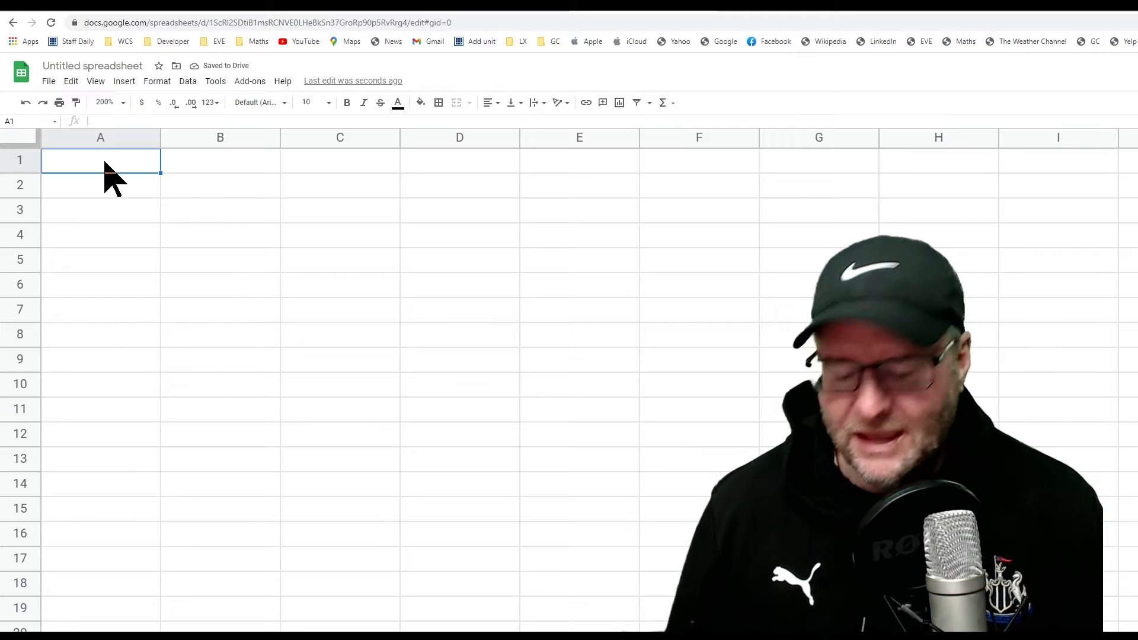
Enter the formula =RANDBETWEEN(1,100) in cell A1 to generate a random whole number
type("=")
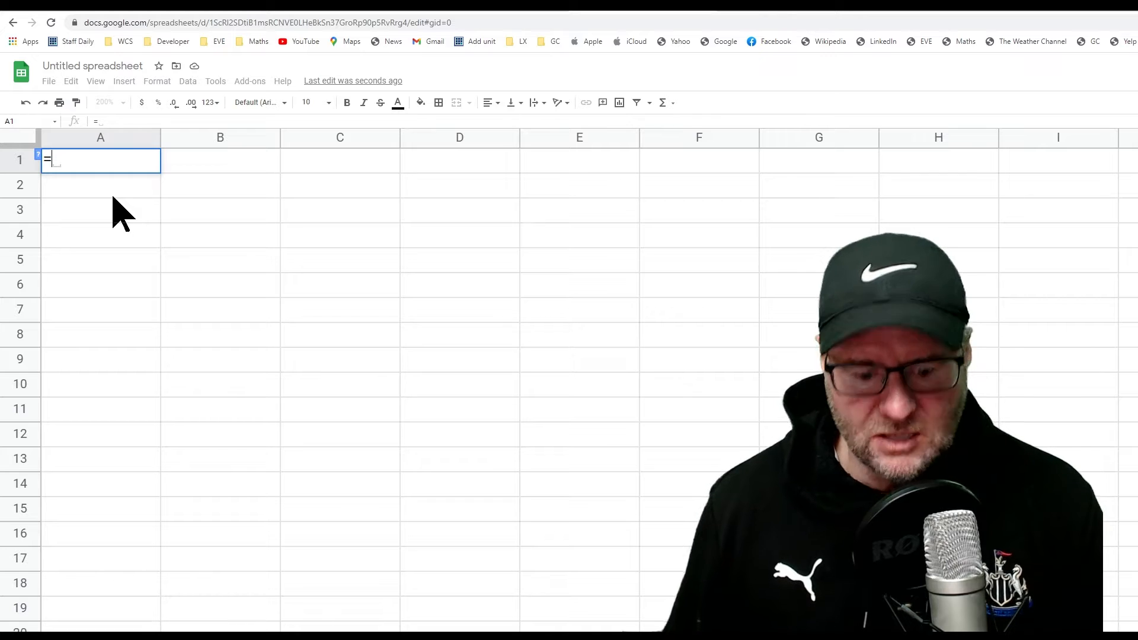
type("ran")
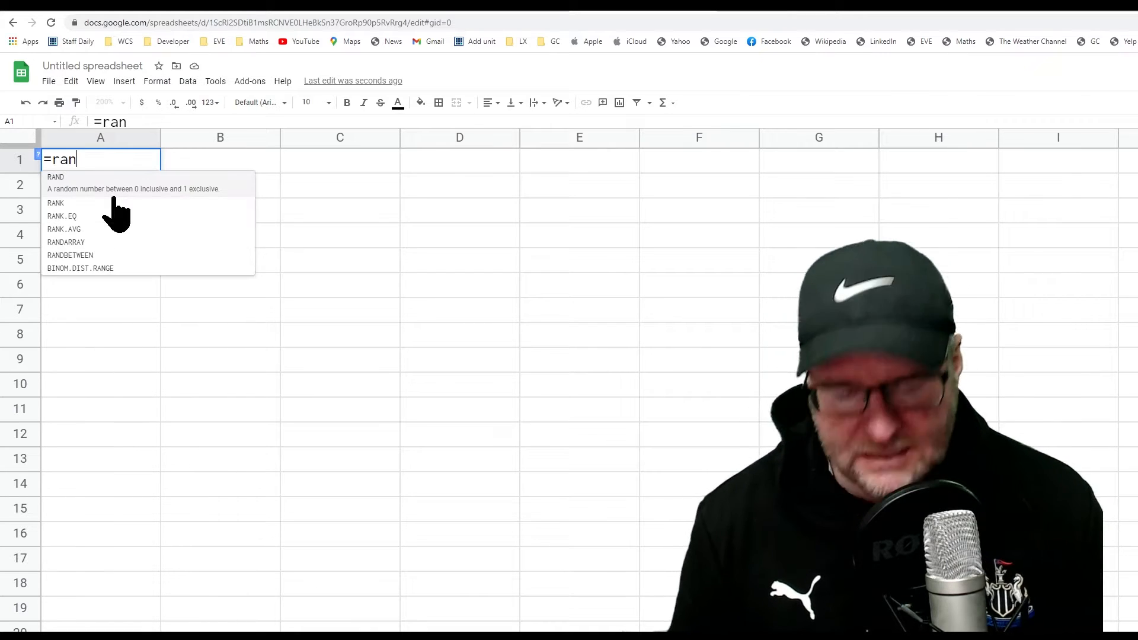
type("d")
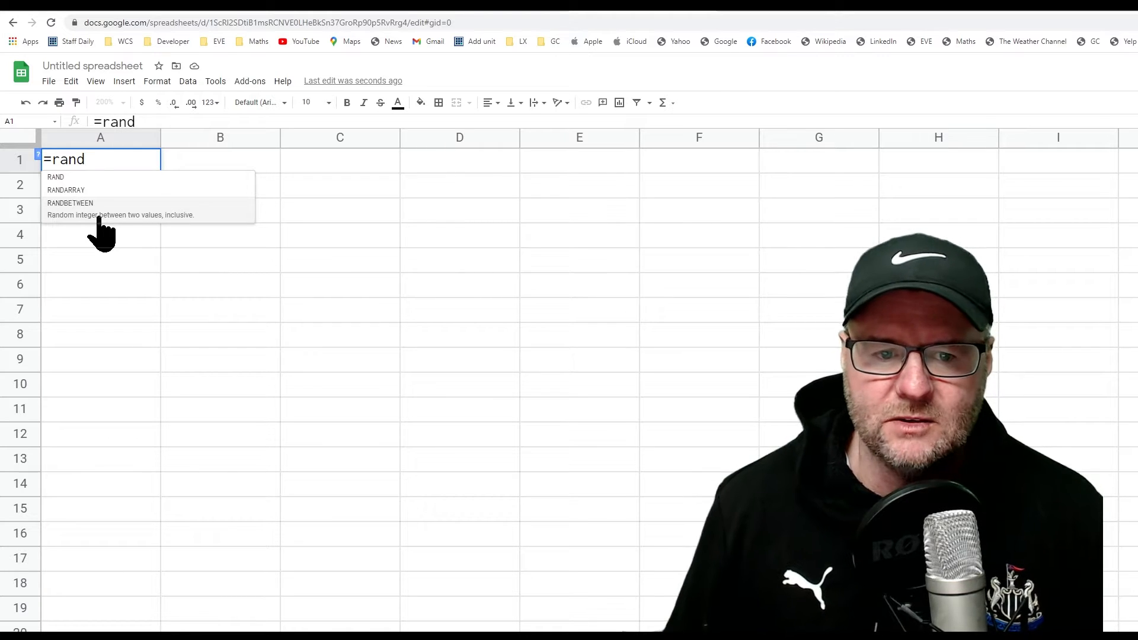
left_click(98, 217)
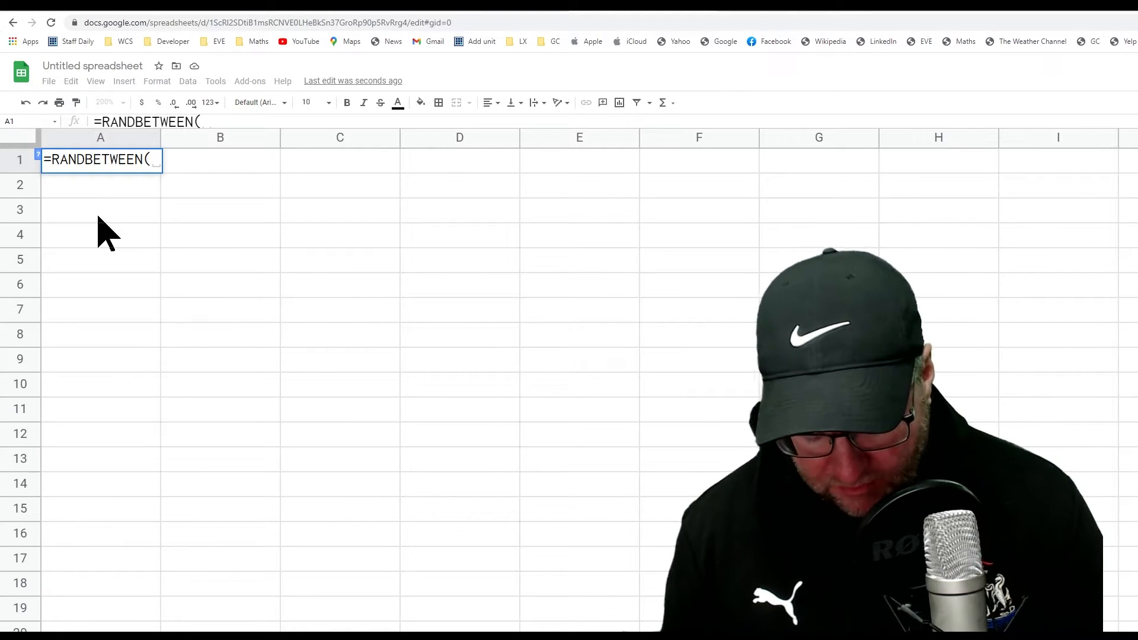
type("1")
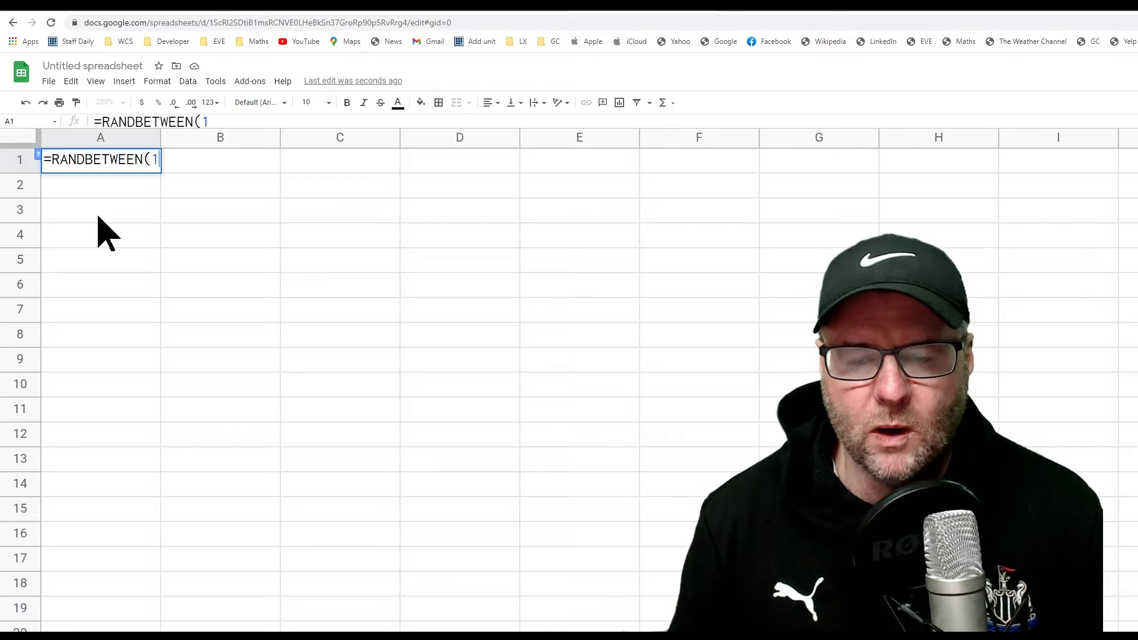
type(",100")
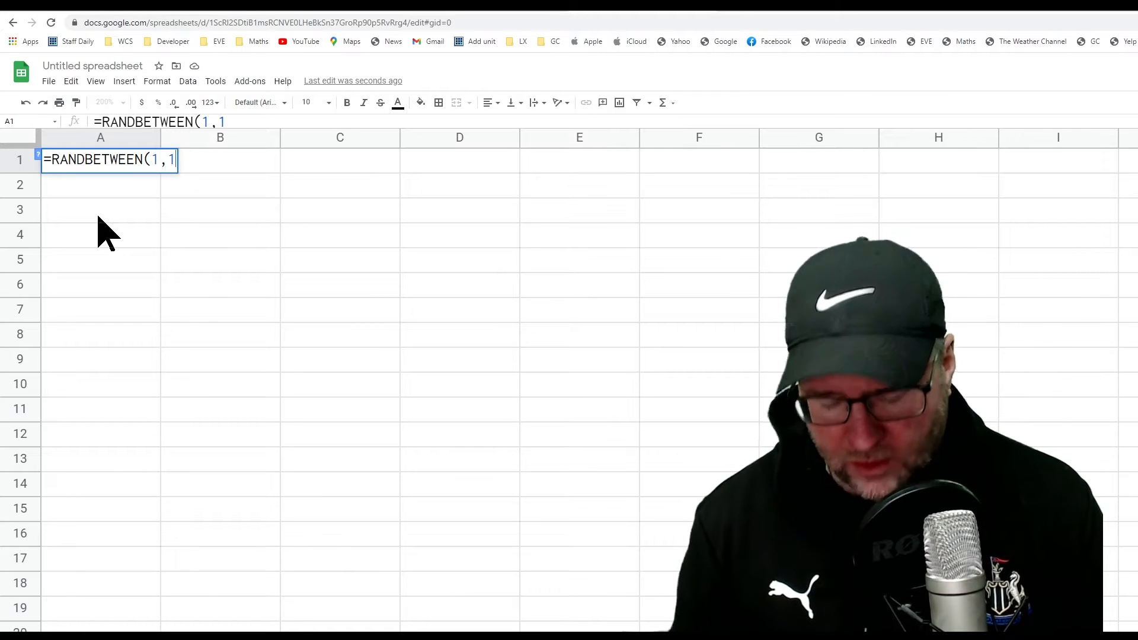
type(")")
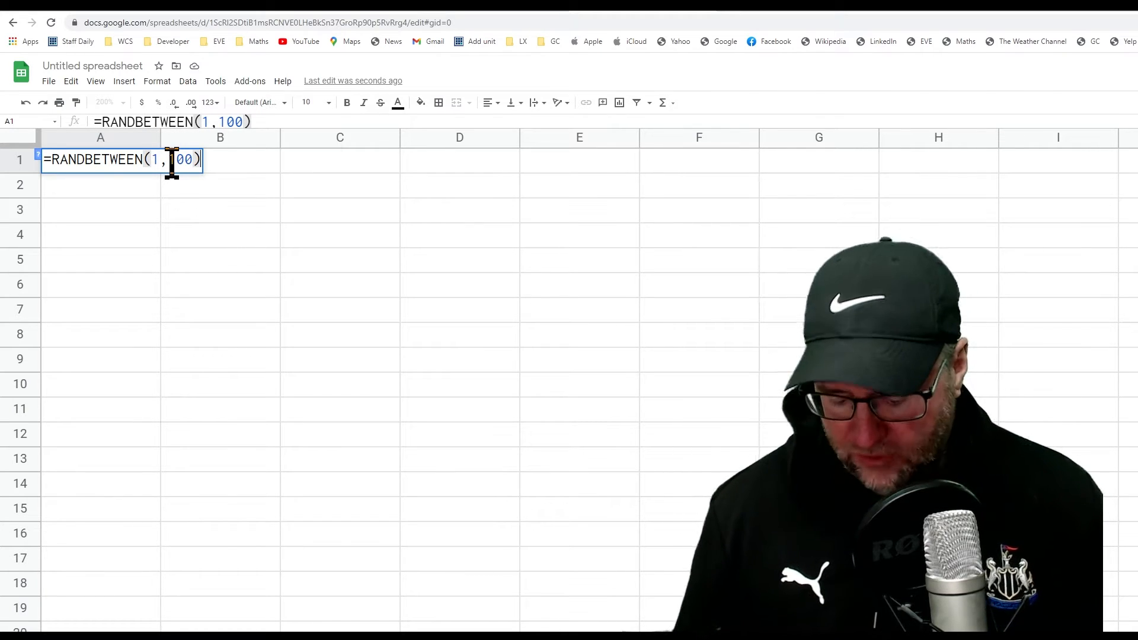
key("Return")
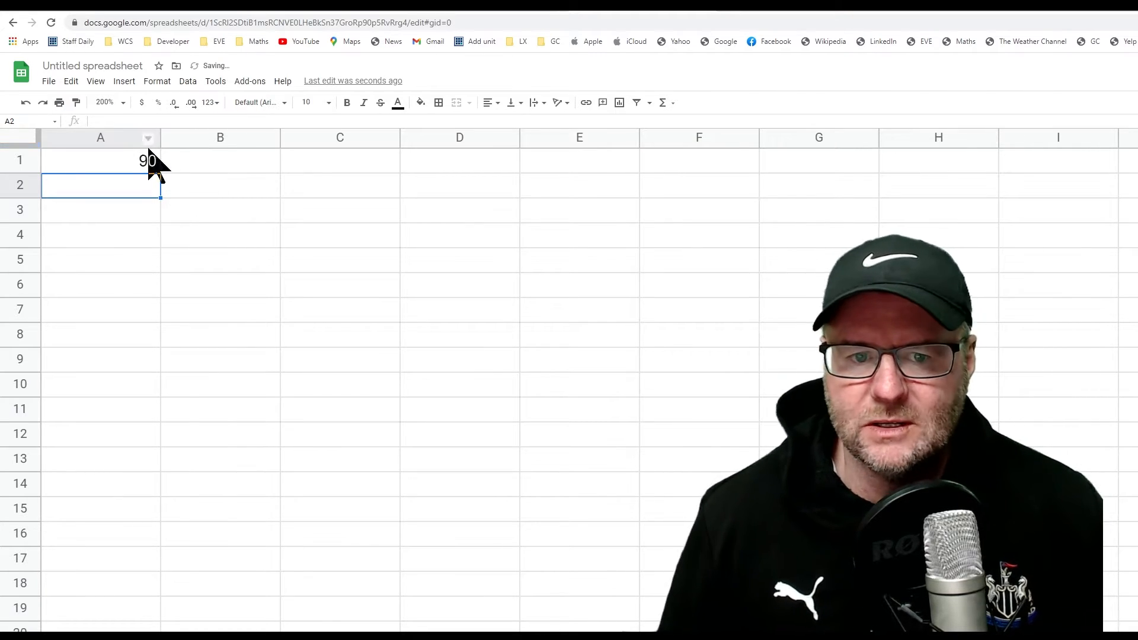
Review the formula in cell A1 and fill it down column A to row 20
left_click(139, 166)
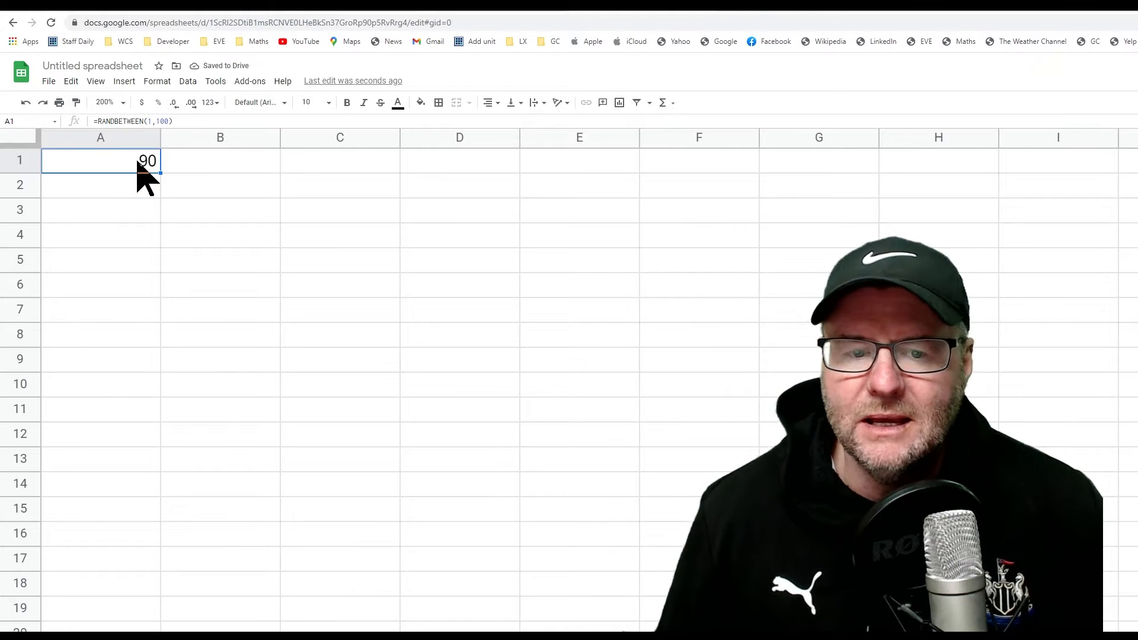
left_click_drag(180, 121, 72, 120)
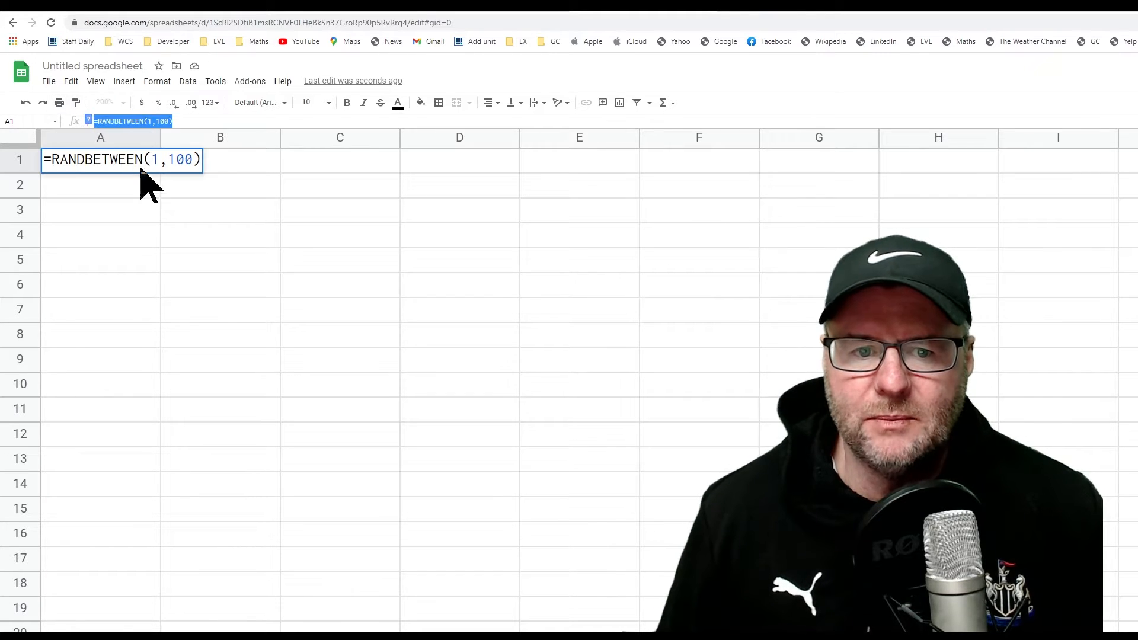
key("Return")
left_click(117, 159)
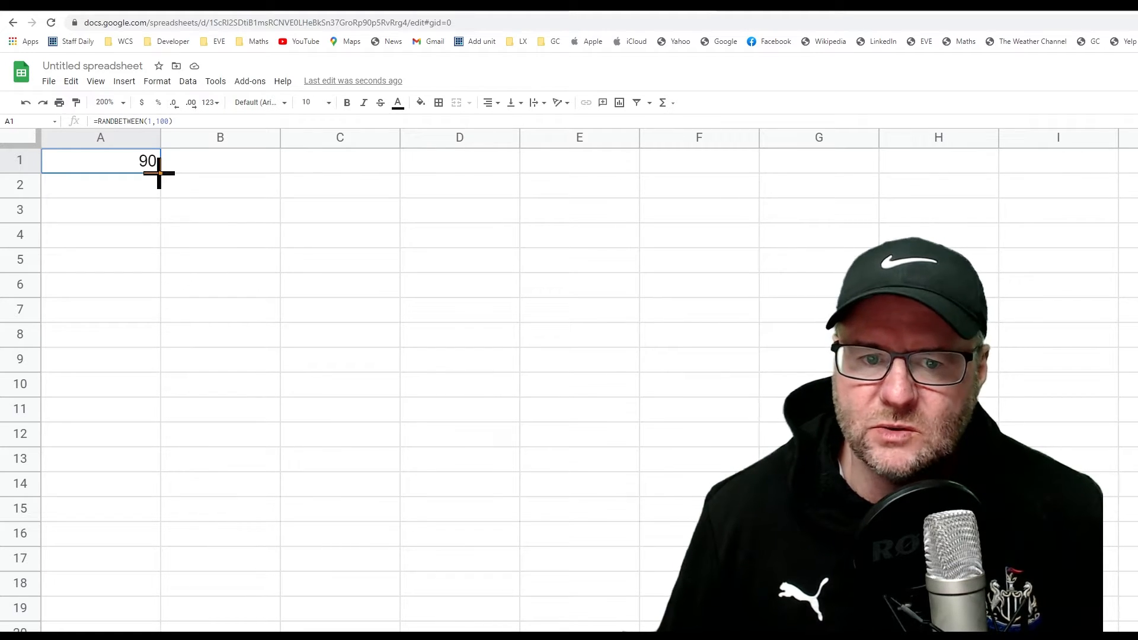
left_click_drag(159, 173, 17, 629)
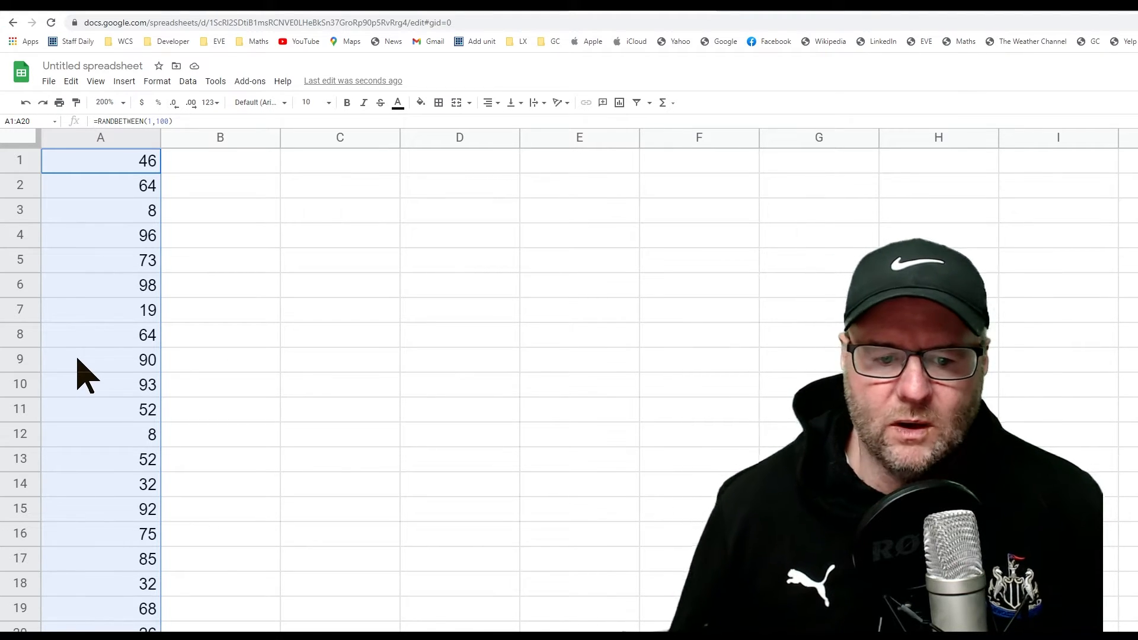
Examine the formula behind several of the random numbers in column A, including cells A8, A12 and A16
left_click(114, 343)
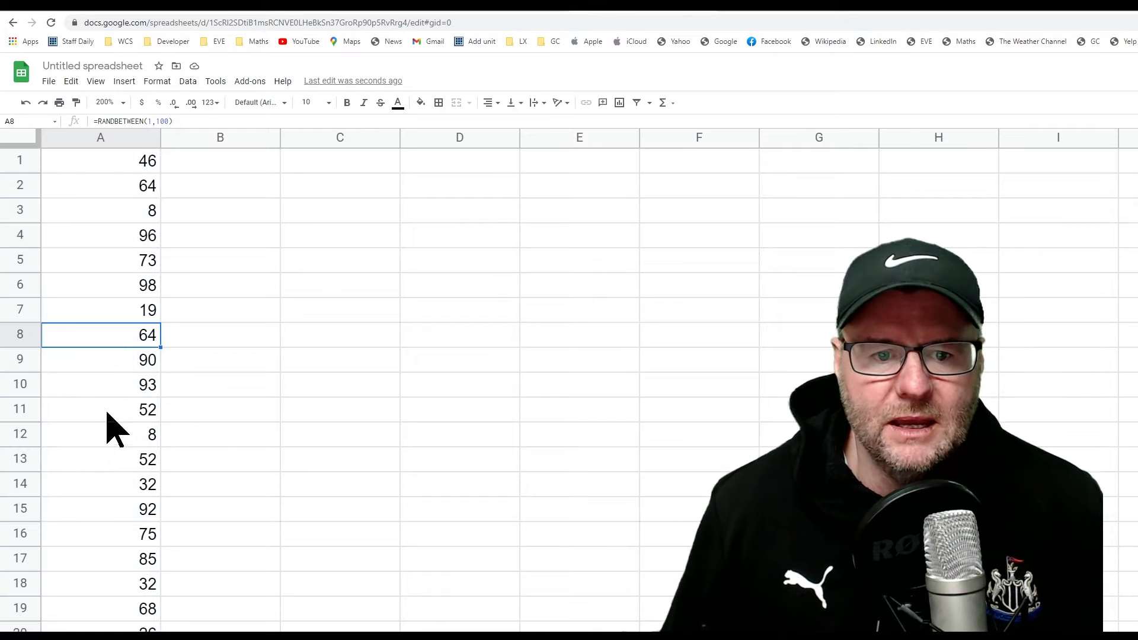
left_click(106, 411)
left_click(105, 487)
left_click(117, 540)
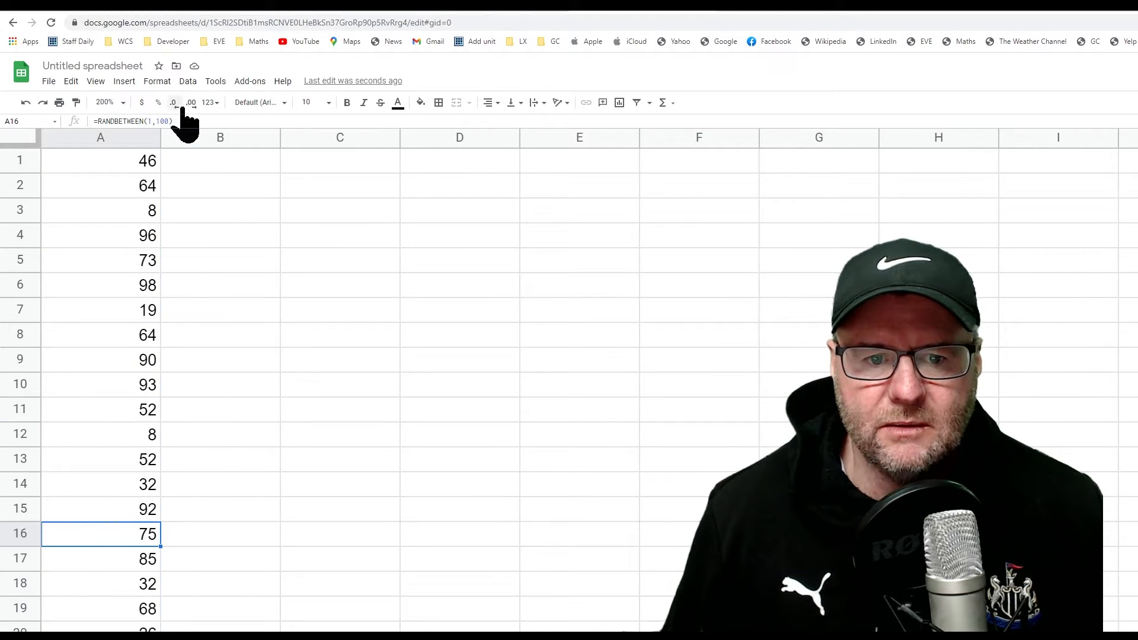
left_click_drag(175, 122, 105, 124)
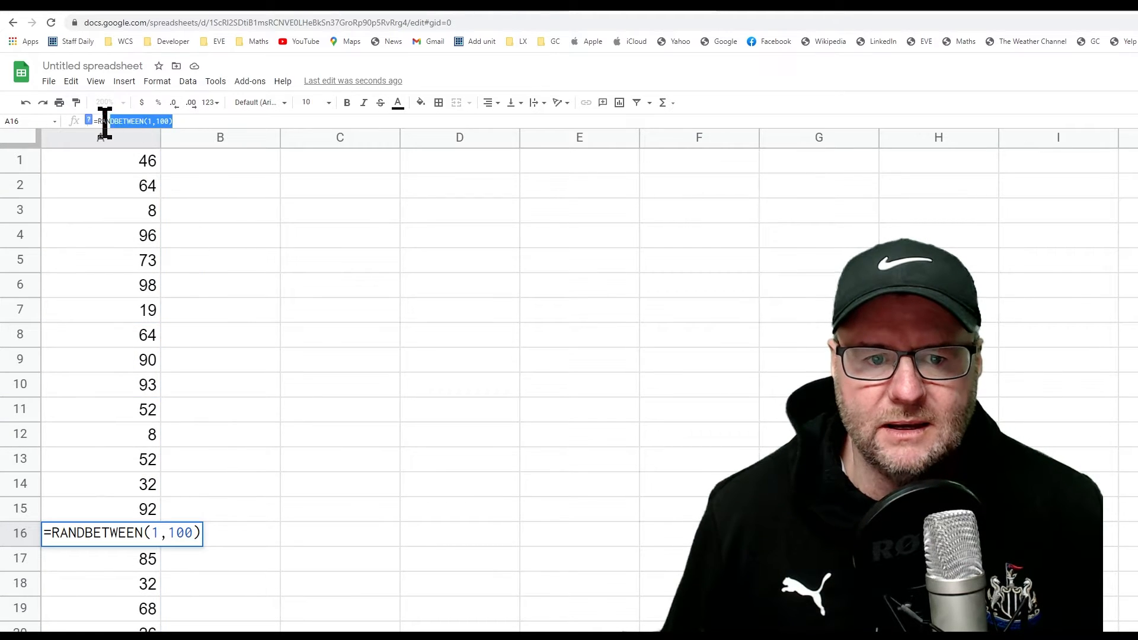
left_click(113, 356)
left_click(125, 395)
left_click(114, 440)
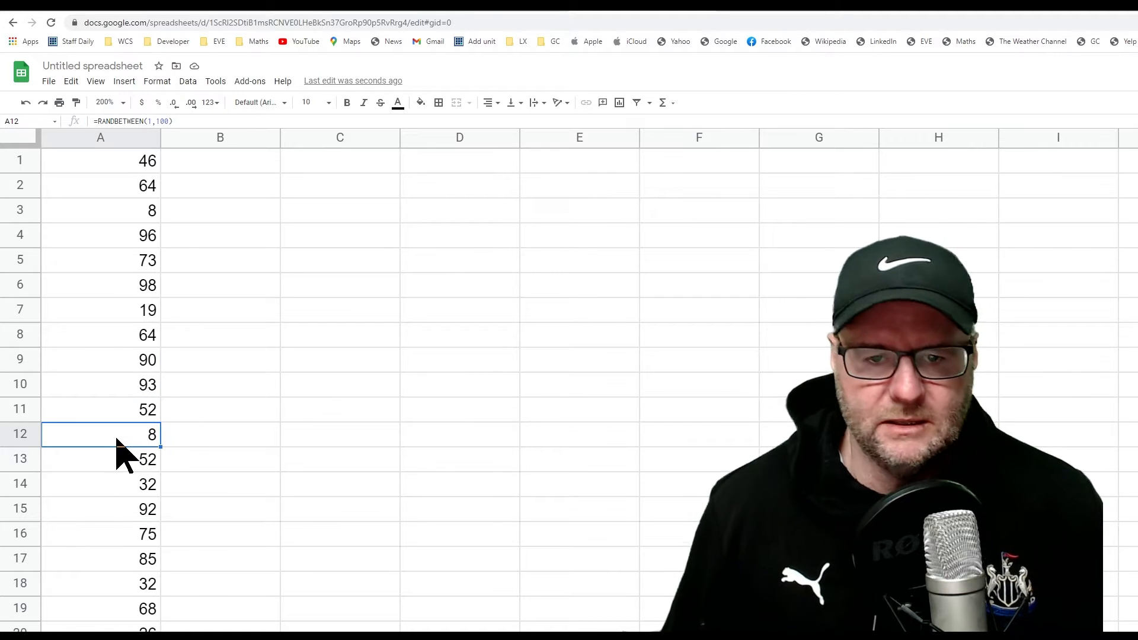
left_click(320, 369)
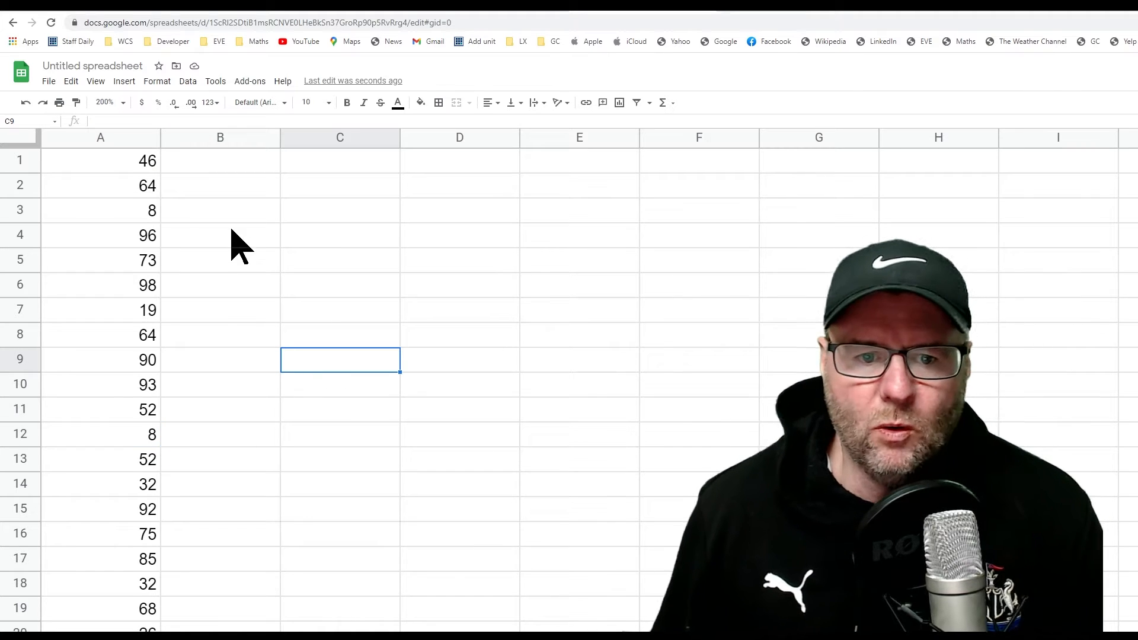
Try to sort the sheet A → Z by column A, and inspect the contents of several cells, including A4, A2 and A7
left_click(148, 139)
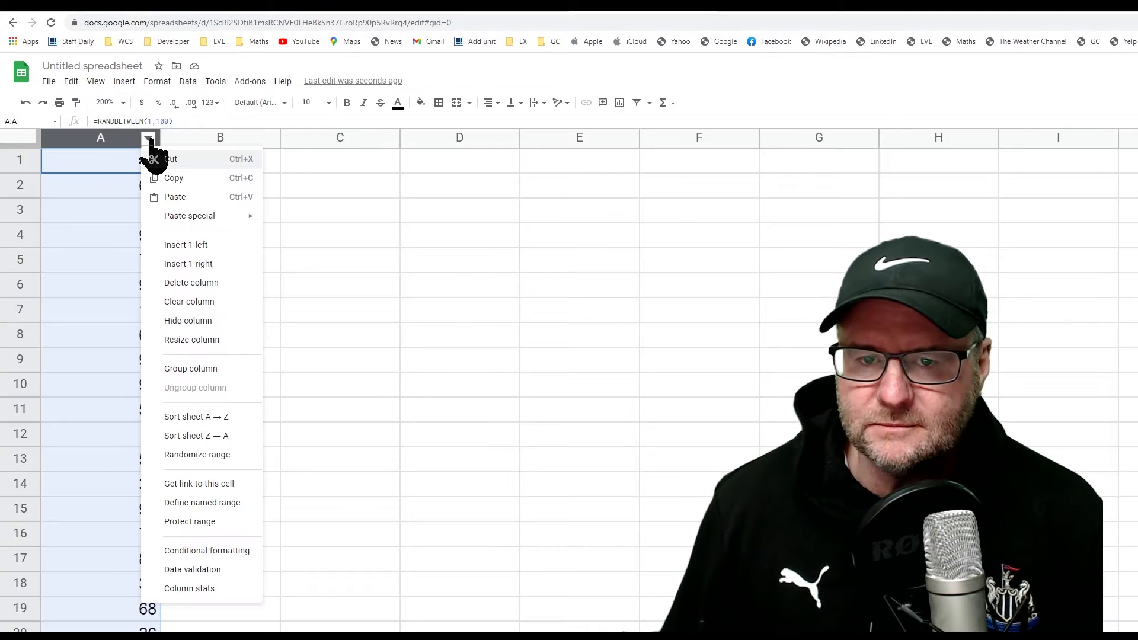
left_click(199, 417)
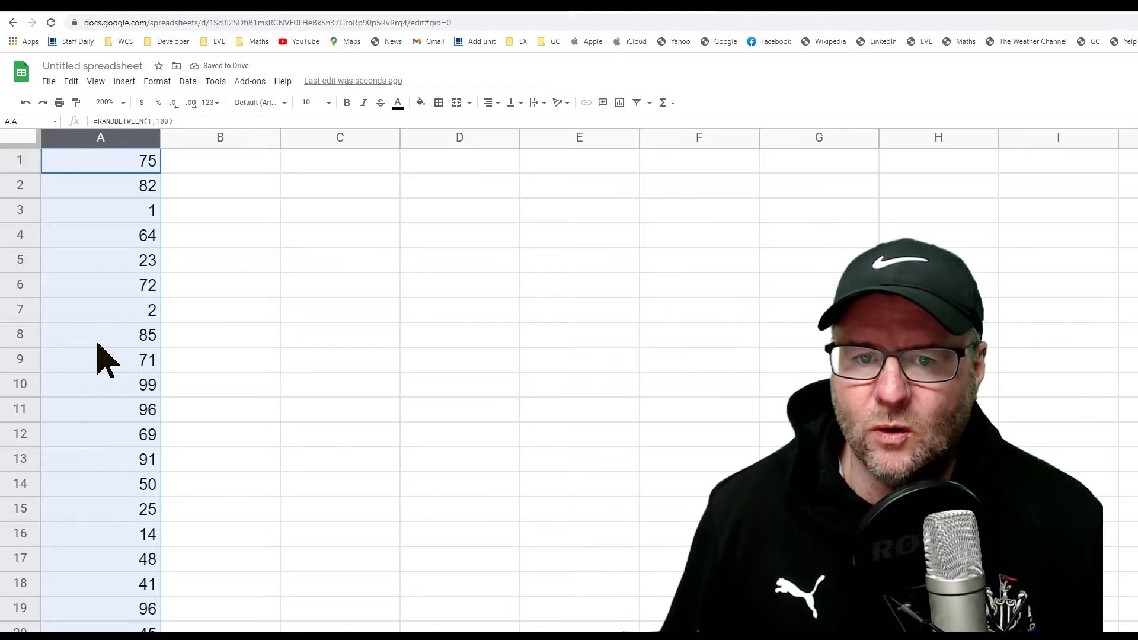
left_click(145, 311)
left_click(122, 270)
left_click(123, 234)
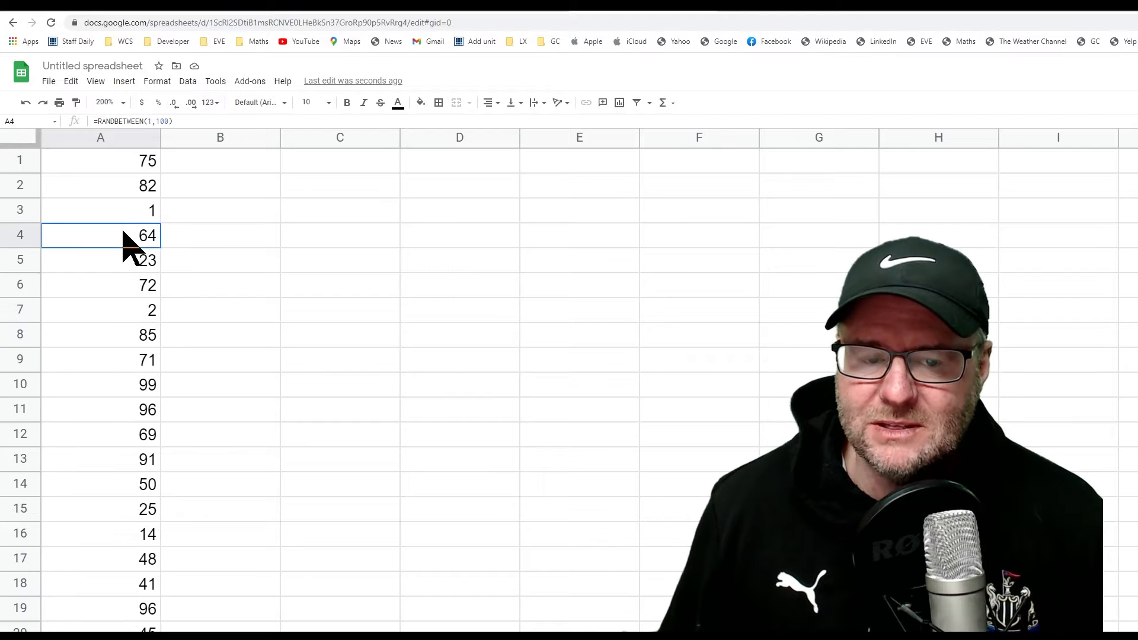
left_click(121, 190)
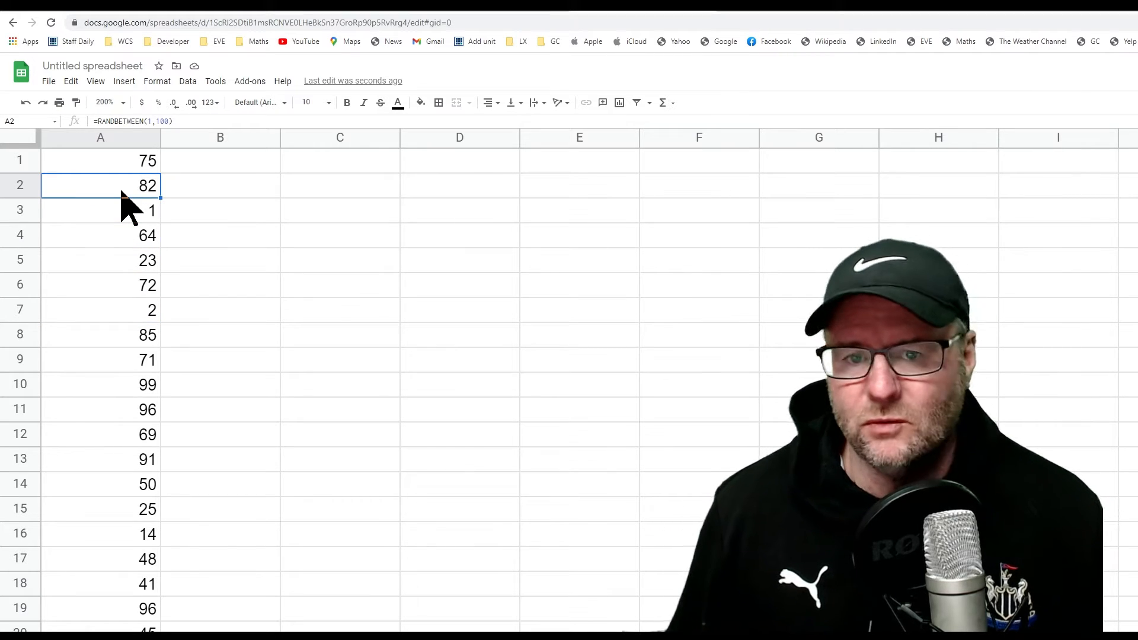
left_click(107, 311)
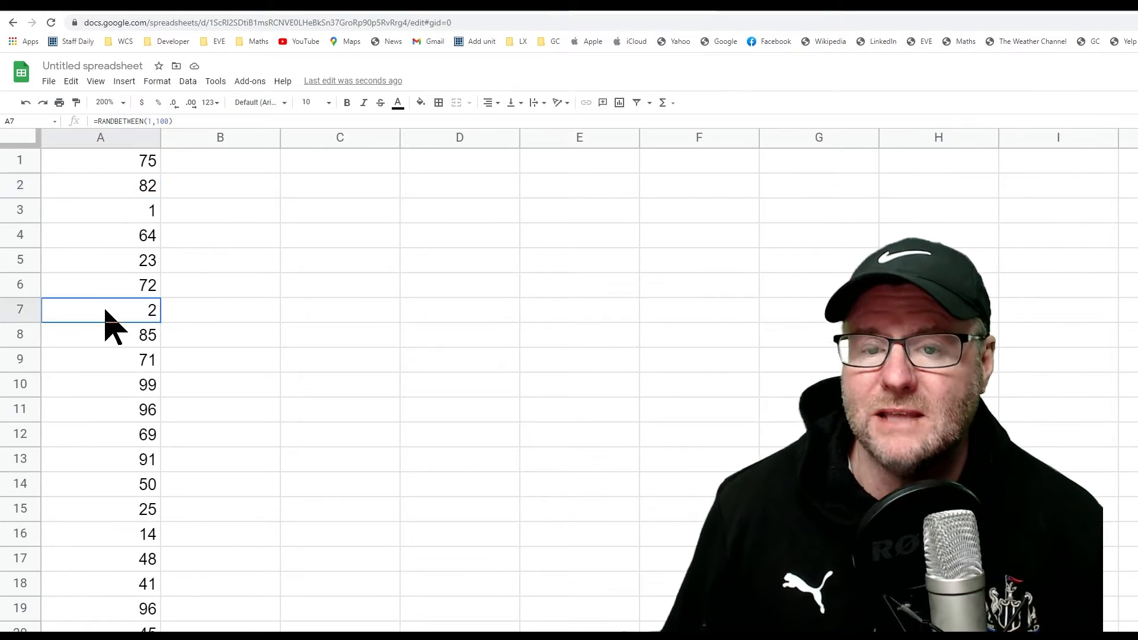
Copy the range A1:A20 and paste it back in place as values only, replacing the RANDBETWEEN formulas with fixed numbers
left_click_drag(105, 162, 106, 600)
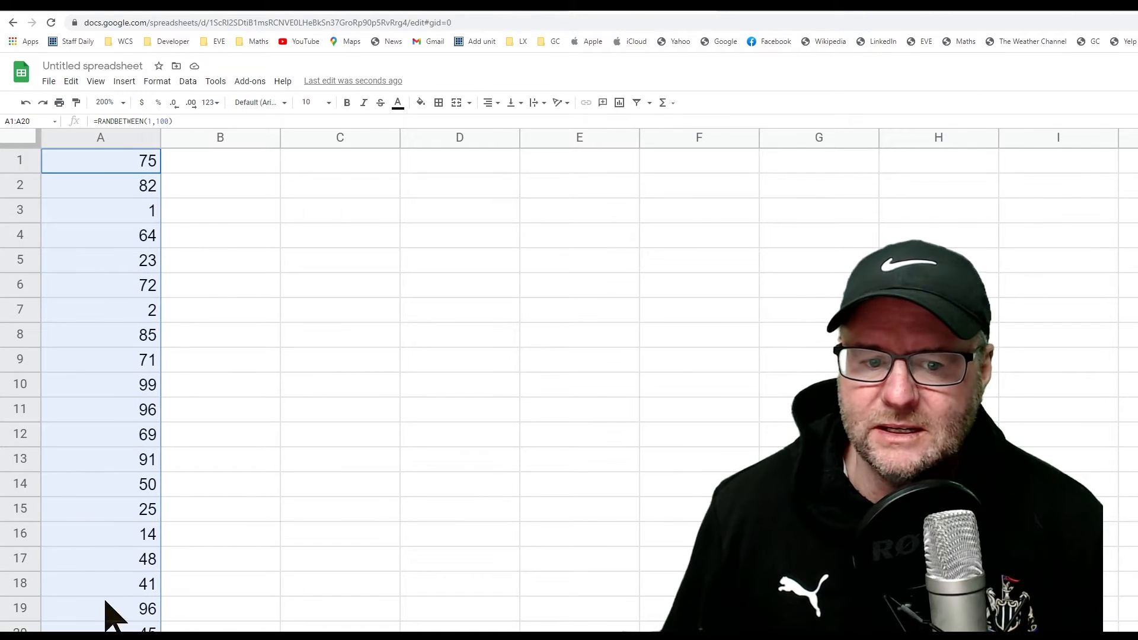
right_click(109, 356)
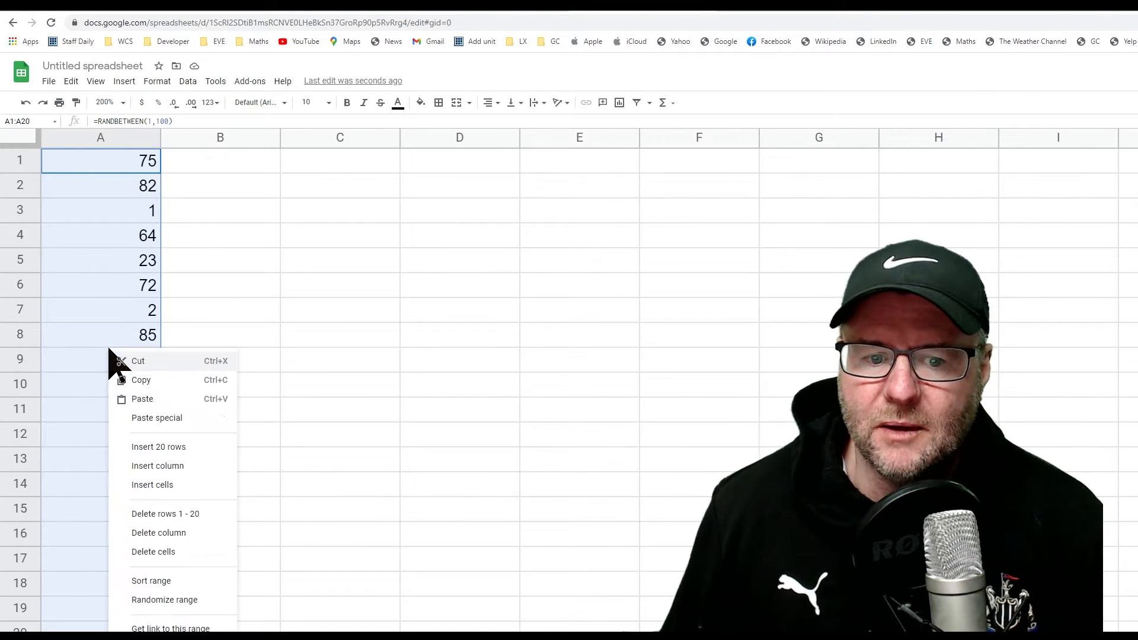
left_click(176, 382)
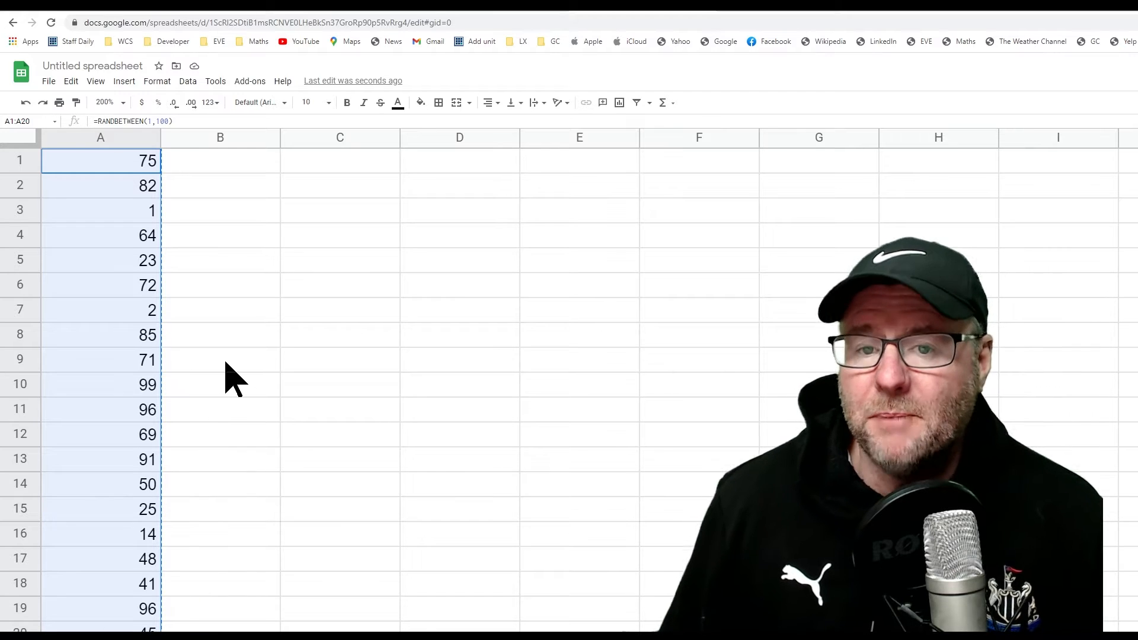
right_click(113, 177)
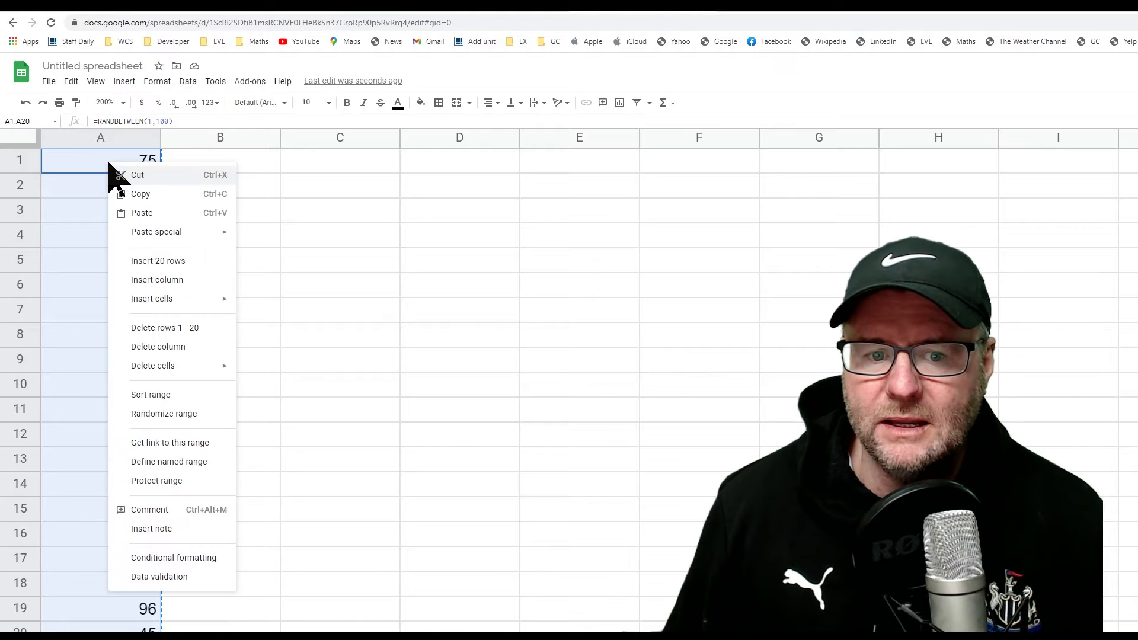
mouse_move(155, 241)
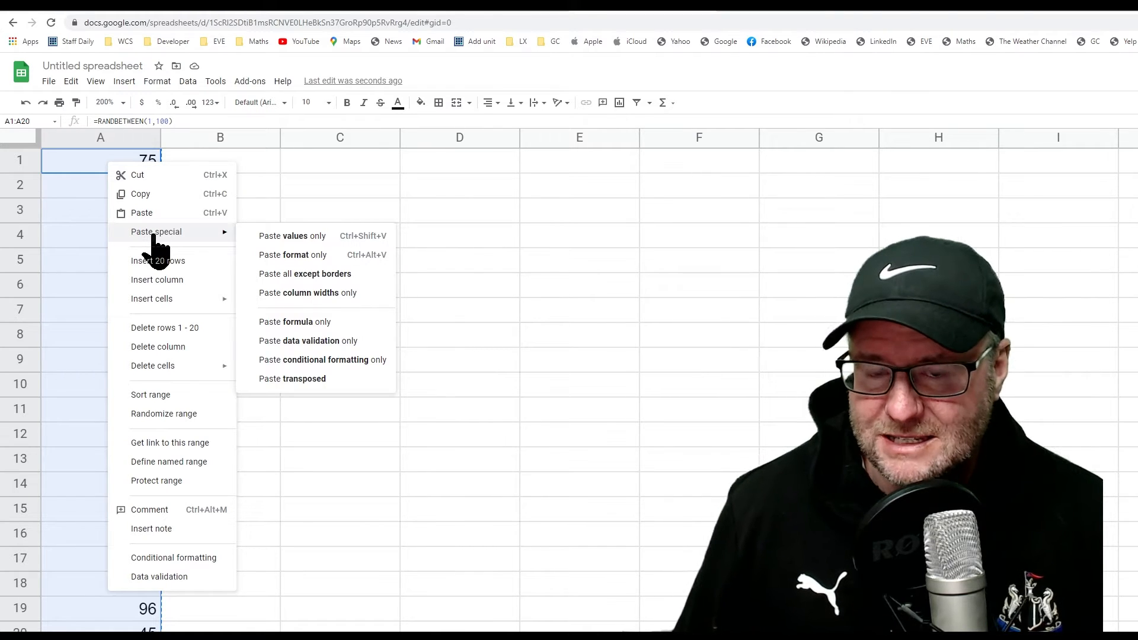
left_click(303, 236)
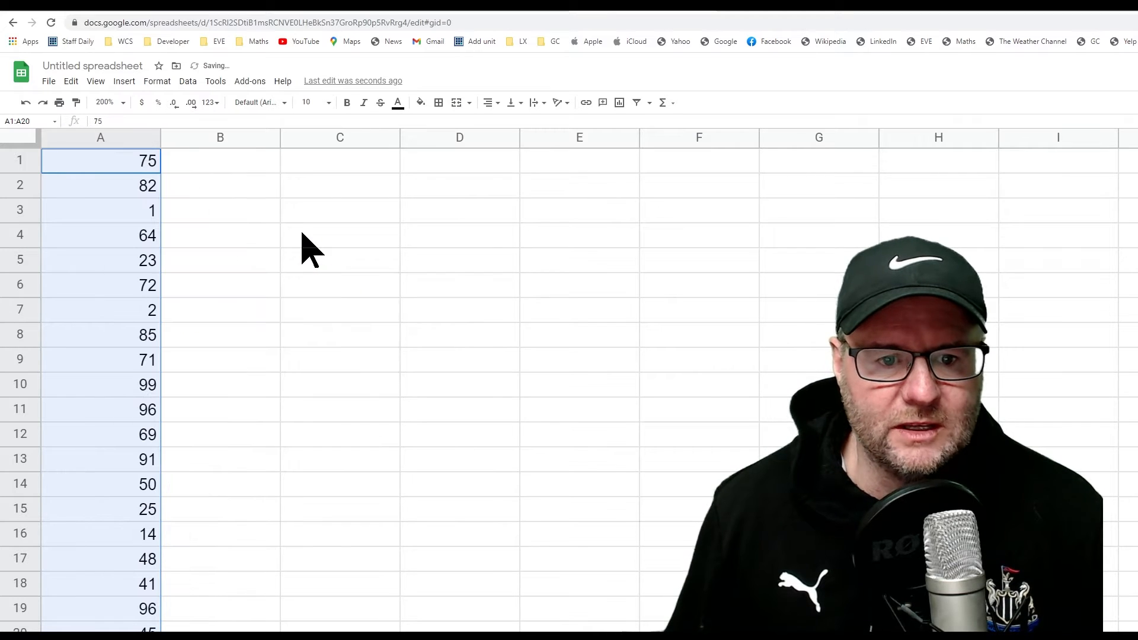
Inspect the stored contents of several cells in column A, including A2, A1 and A7
left_click(109, 367)
left_click(97, 252)
left_click(90, 186)
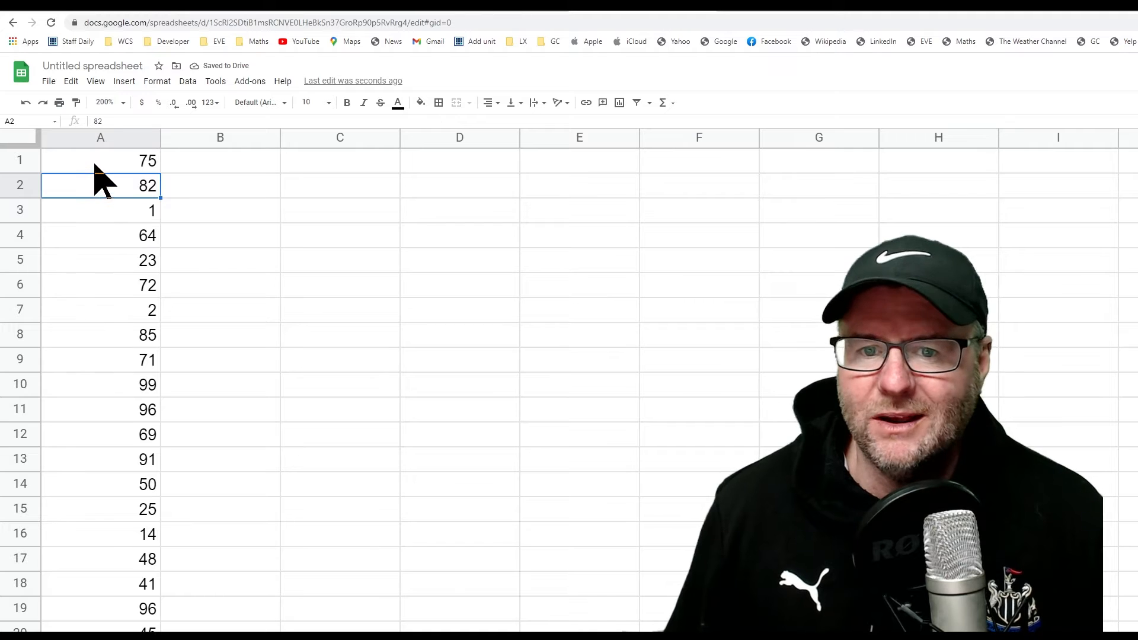
left_click(104, 160)
left_click_drag(109, 121, 80, 122)
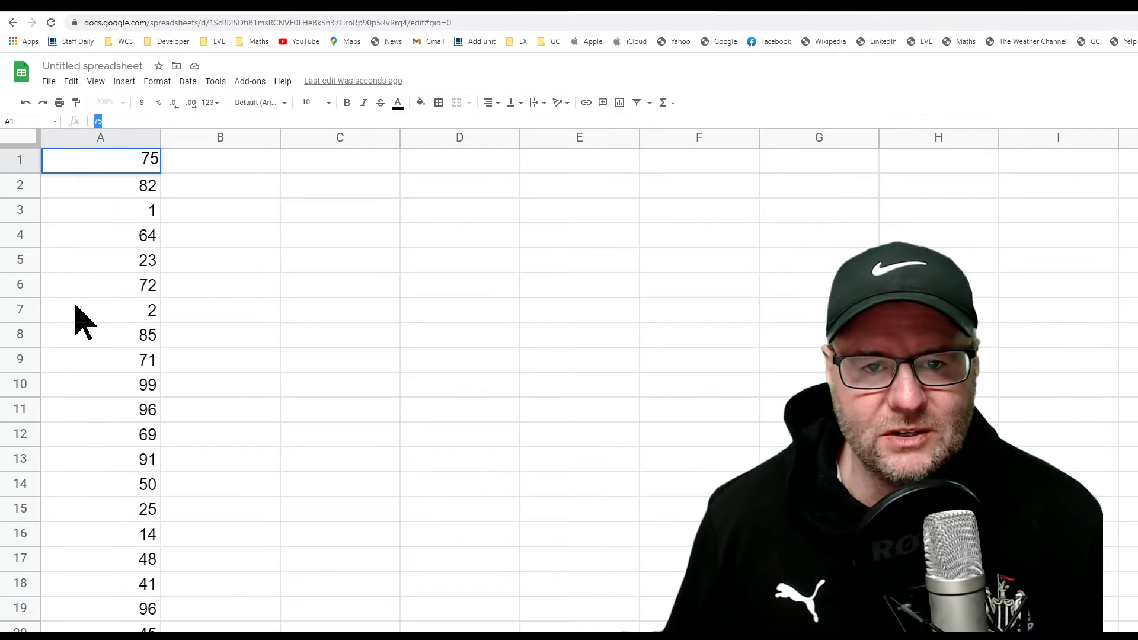
left_click(107, 267)
left_click(107, 313)
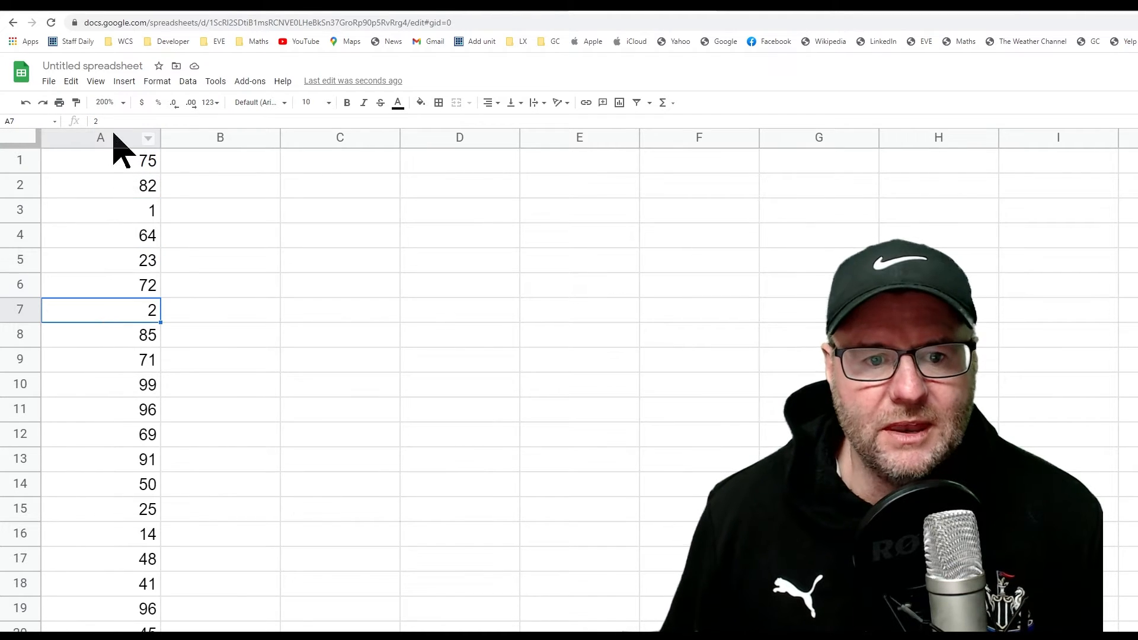
Sort the sheet A → Z by column A to put the numbers in ascending order
left_click(148, 139)
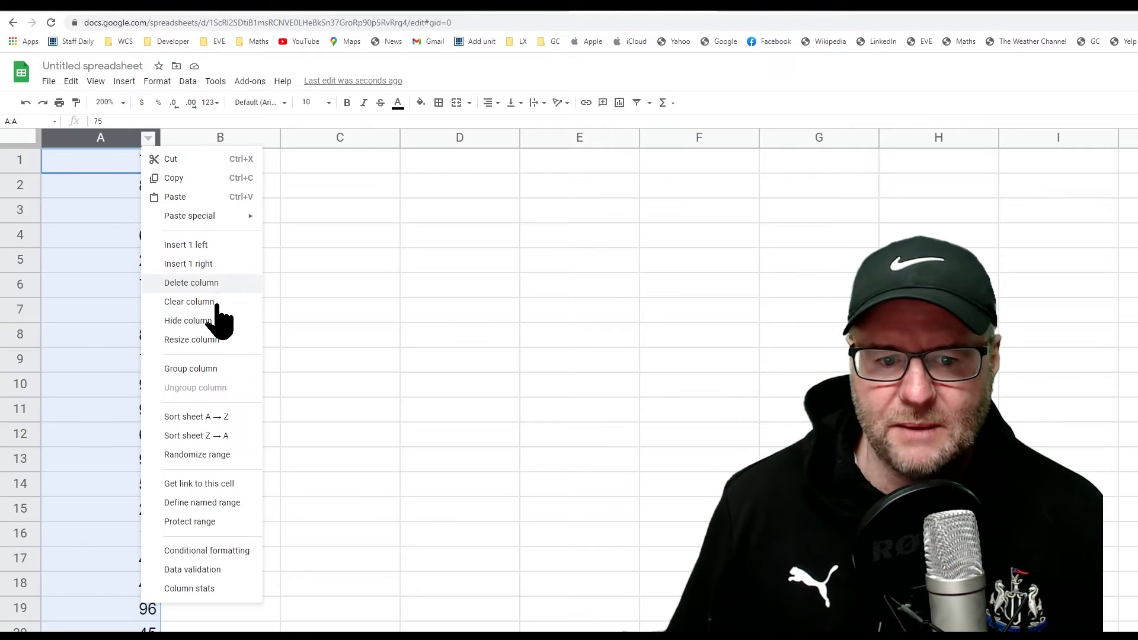
left_click(195, 418)
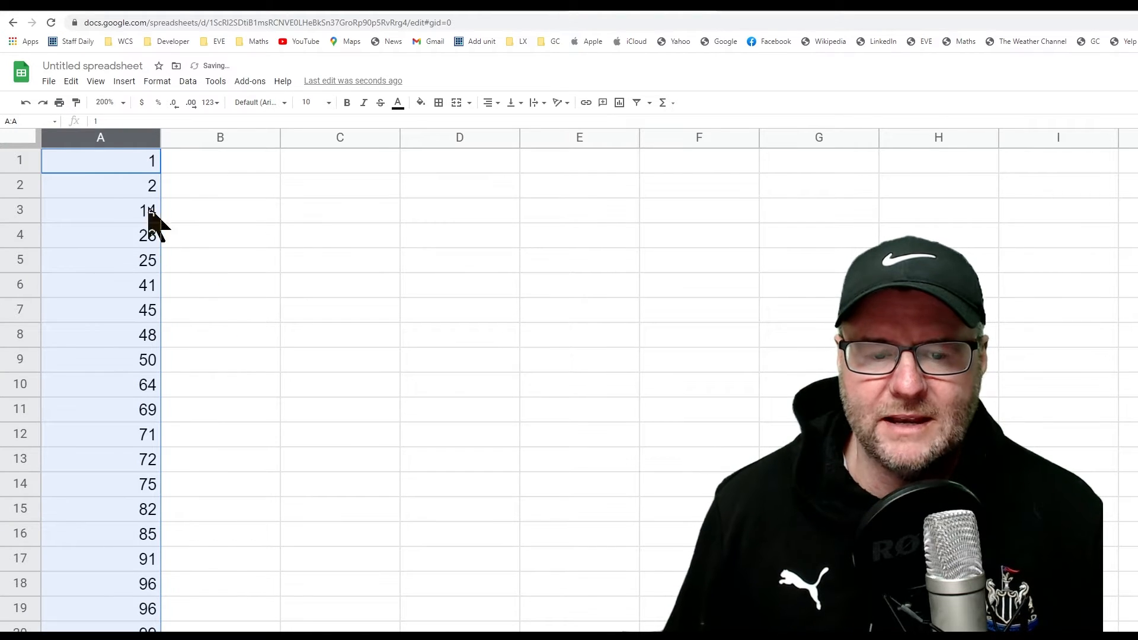
left_click(119, 168)
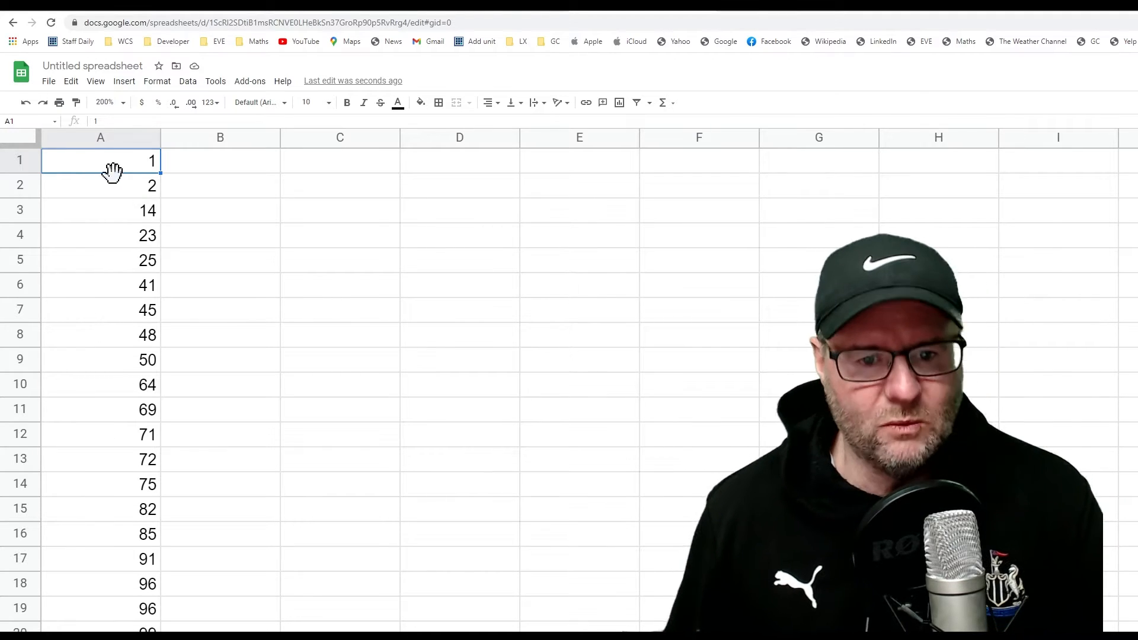
Enter the label min in cell C1, max in C5 and median in C3
left_click(340, 309)
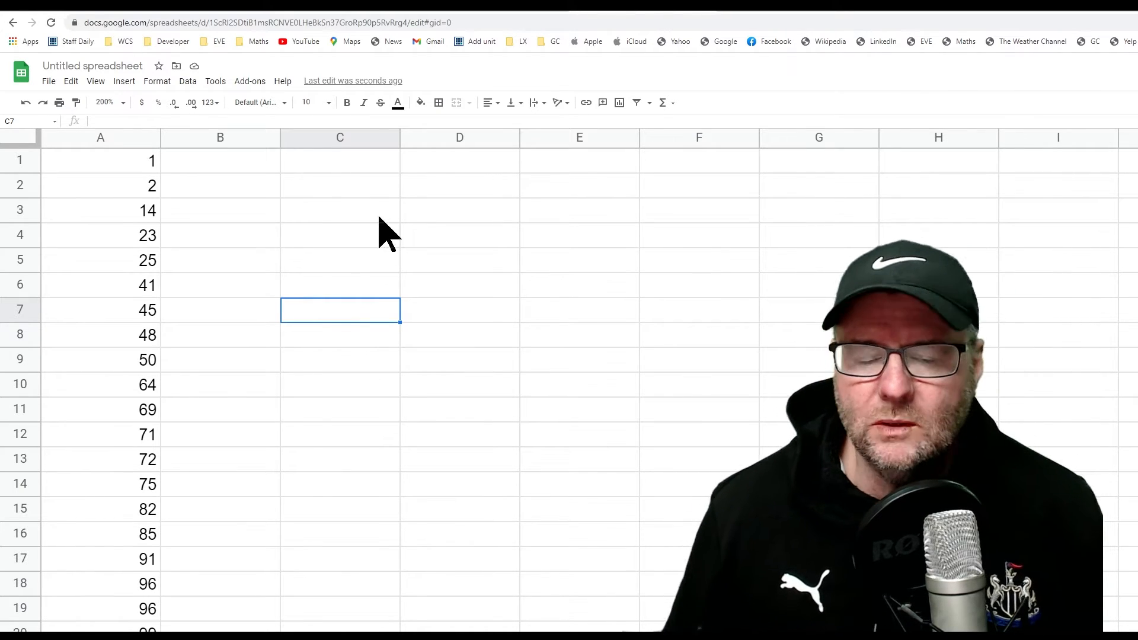
left_click(310, 160)
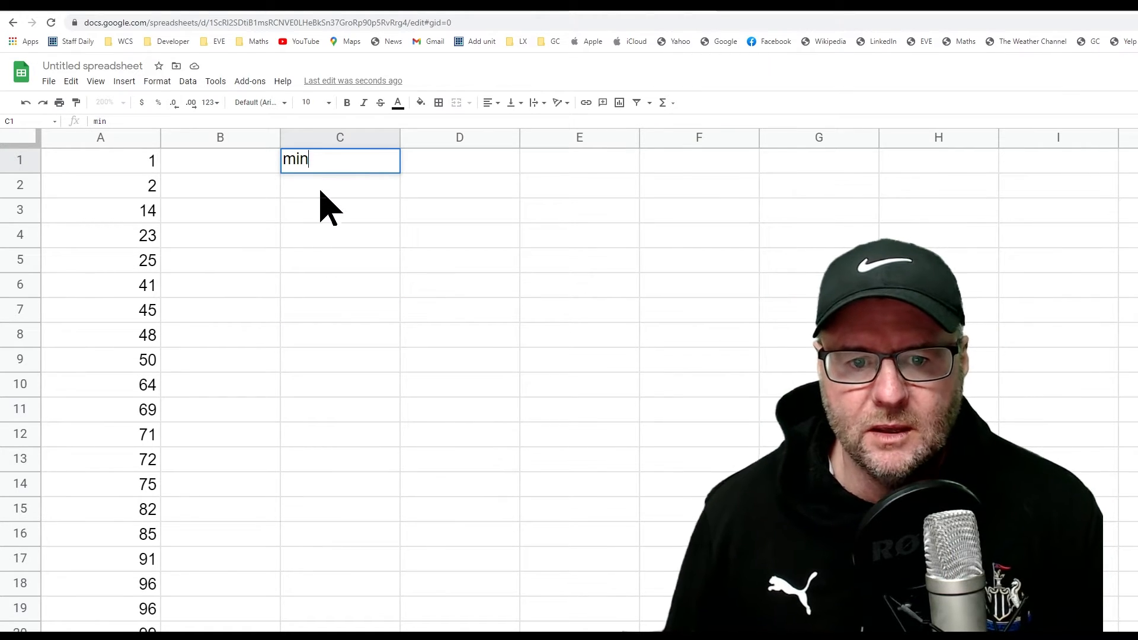
left_click(314, 265)
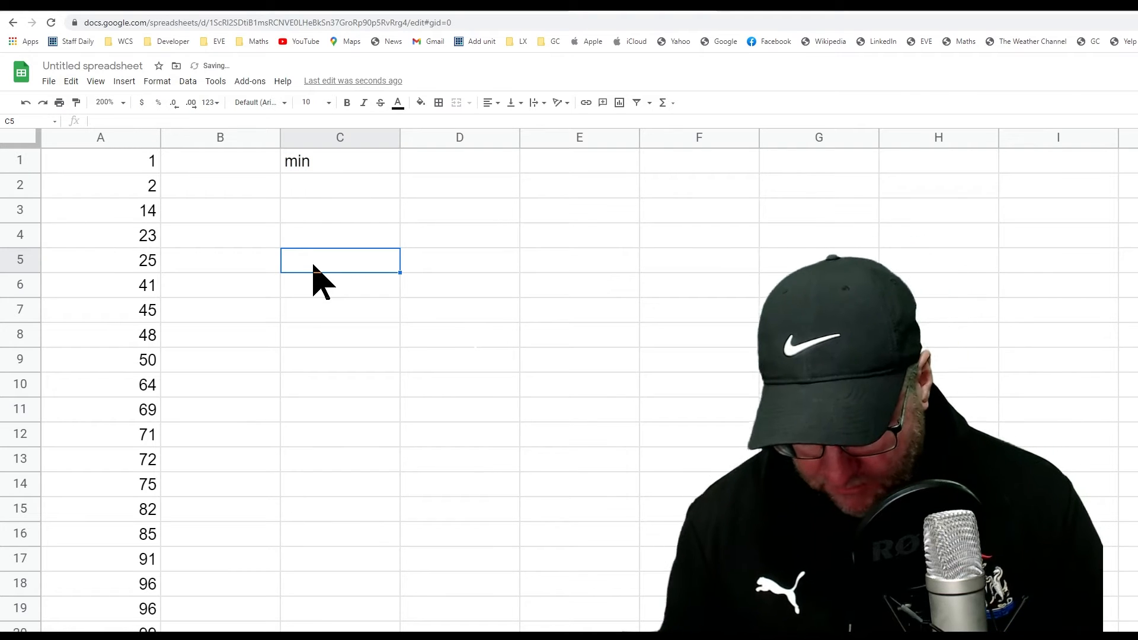
type("max")
left_click(319, 212)
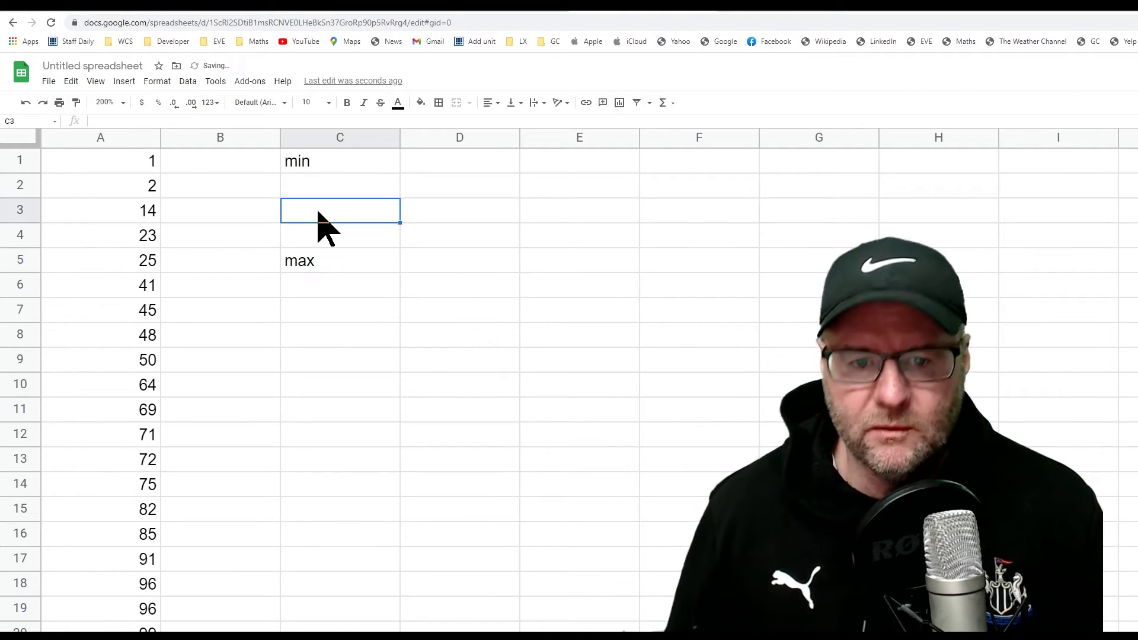
type("median")
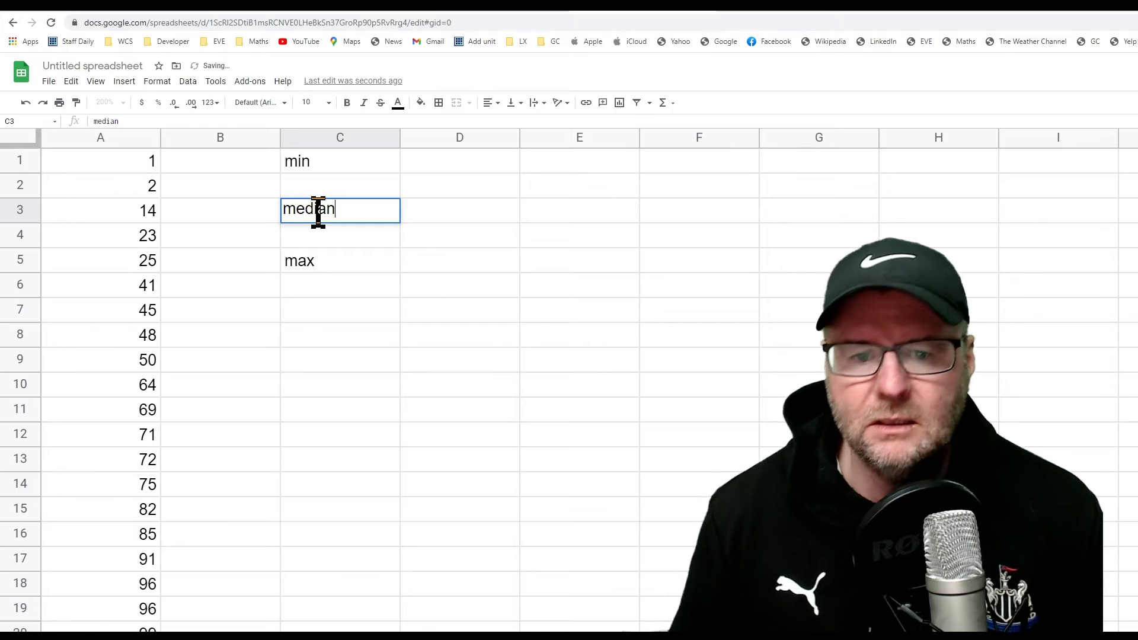
Enter the quartile labels Q1 in cell C2 and Q3 in cell C4
left_click(336, 188)
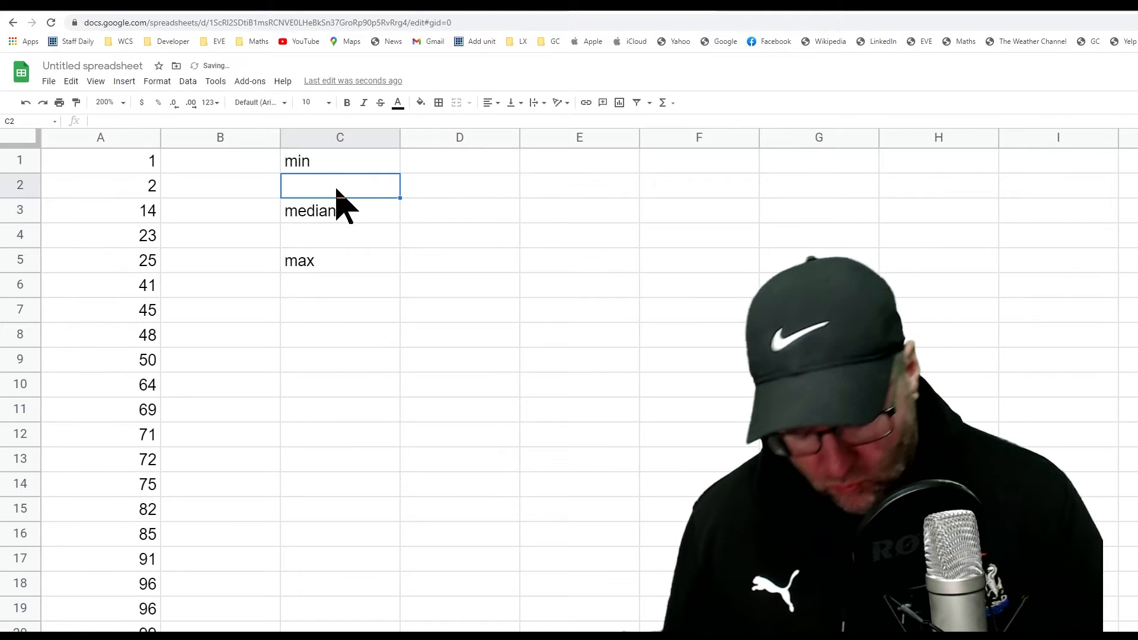
type("Q1")
left_click(320, 242)
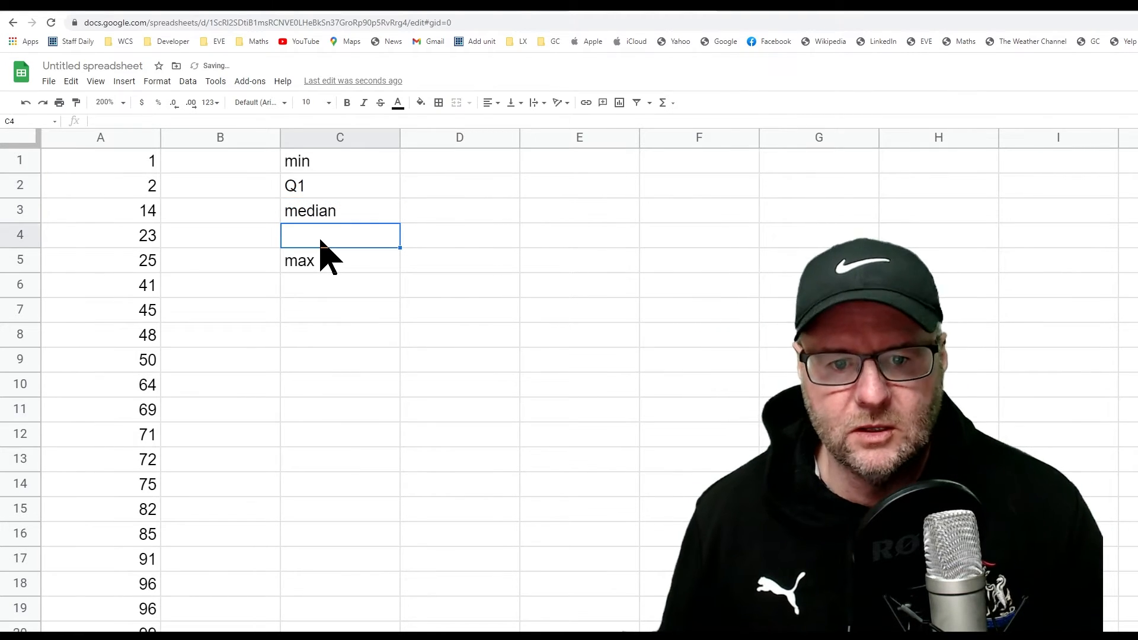
double_click(321, 240)
type("Q3")
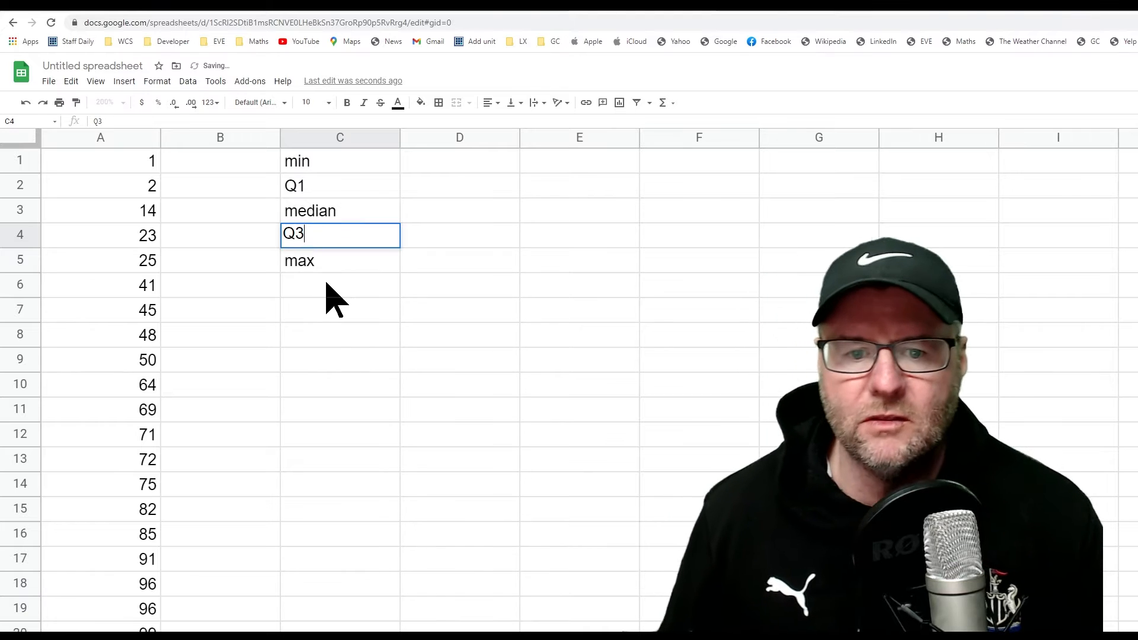
left_click(328, 284)
left_click(442, 169)
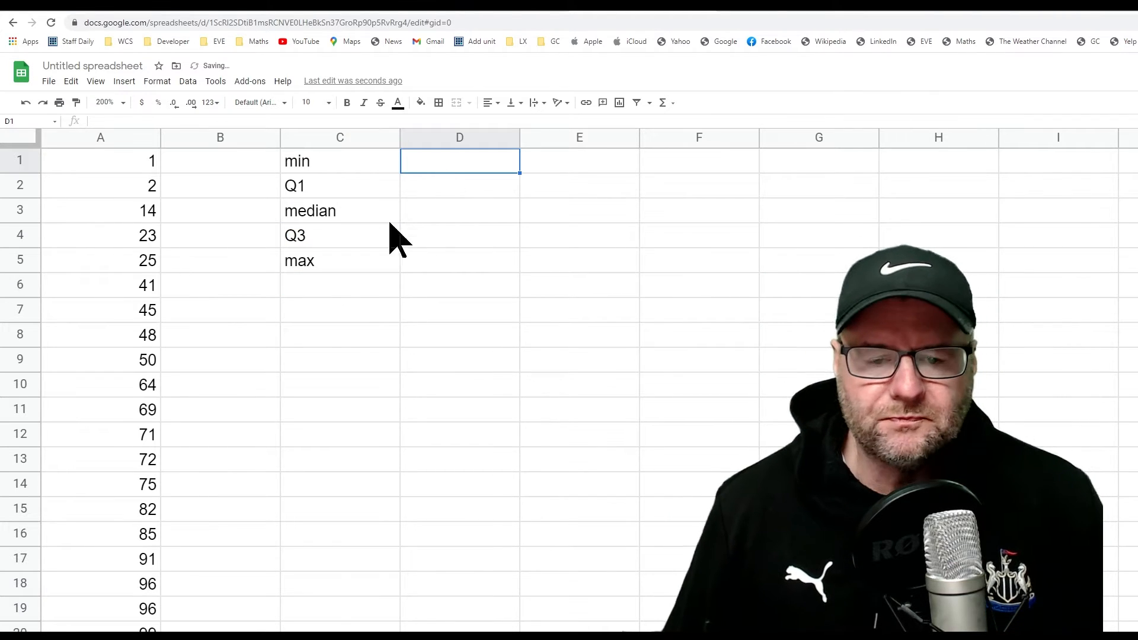
Enter the label mean in cell C7 and mode in cell C8
left_click(339, 305)
type("me")
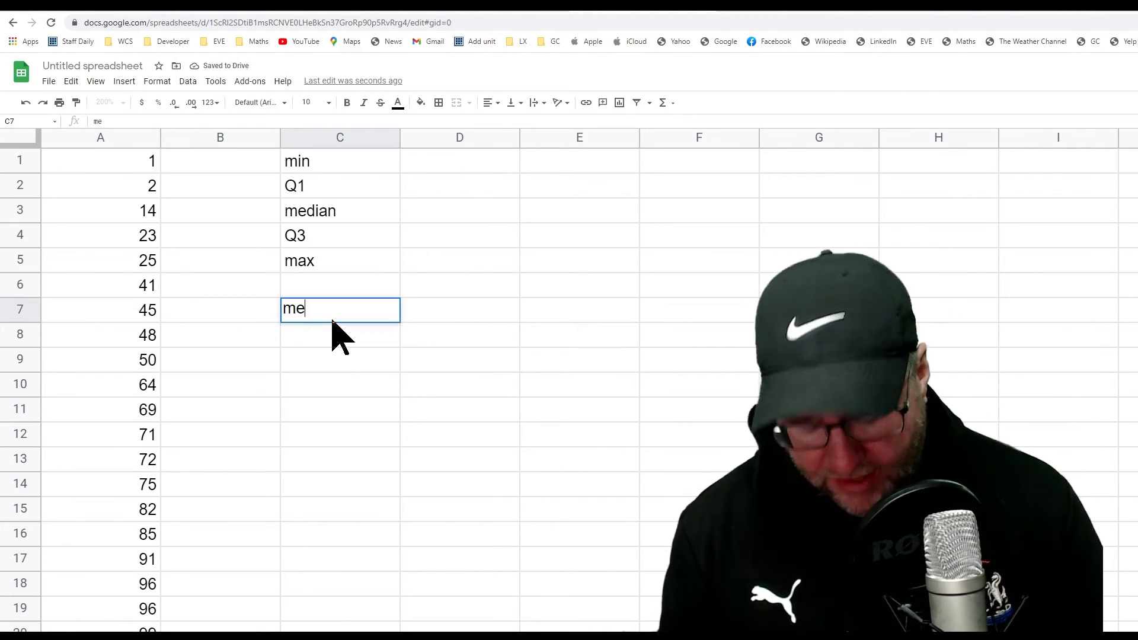
type("an")
key("Return")
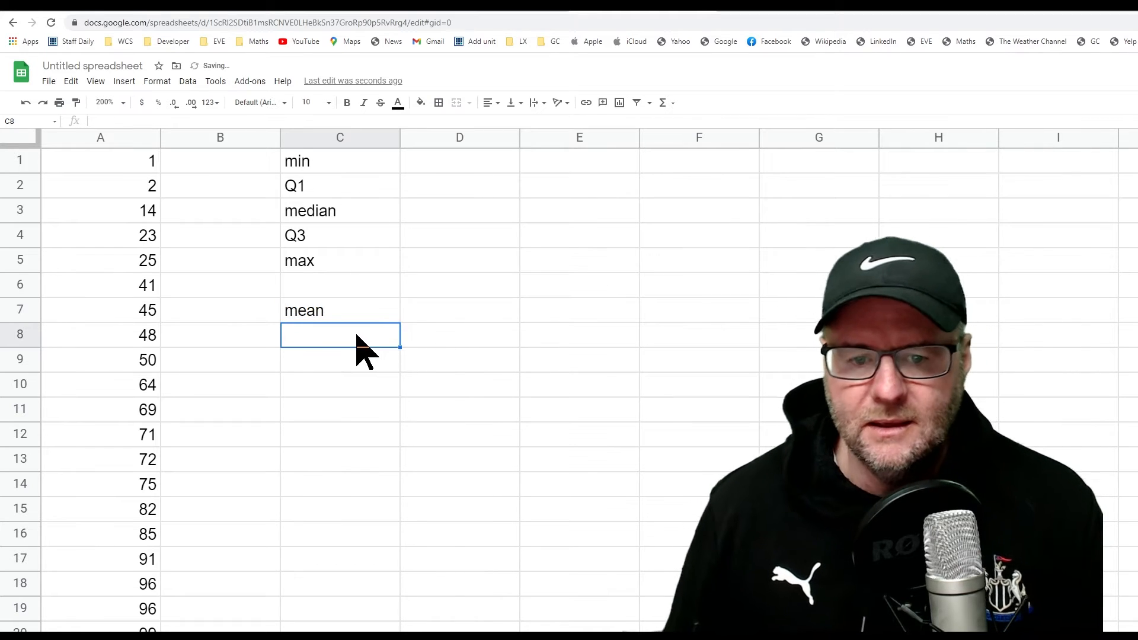
type("mode")
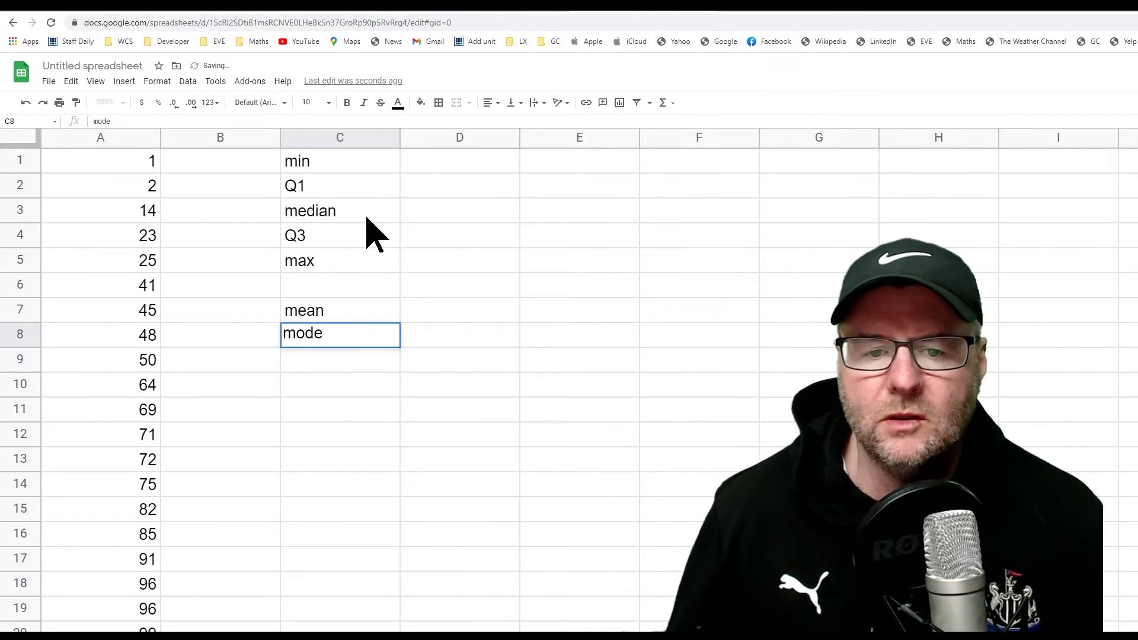
left_click(363, 393)
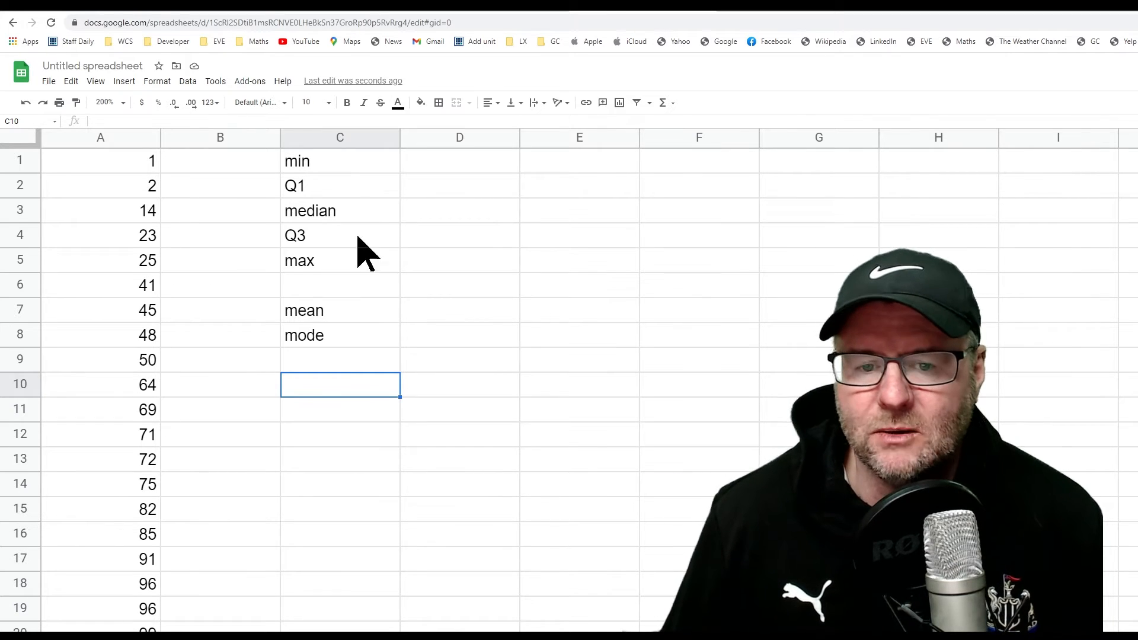
Calculate the minimum of the numbers in column A by entering =MIN(A1:A20) in cell D1, and review the formula
left_click(148, 168)
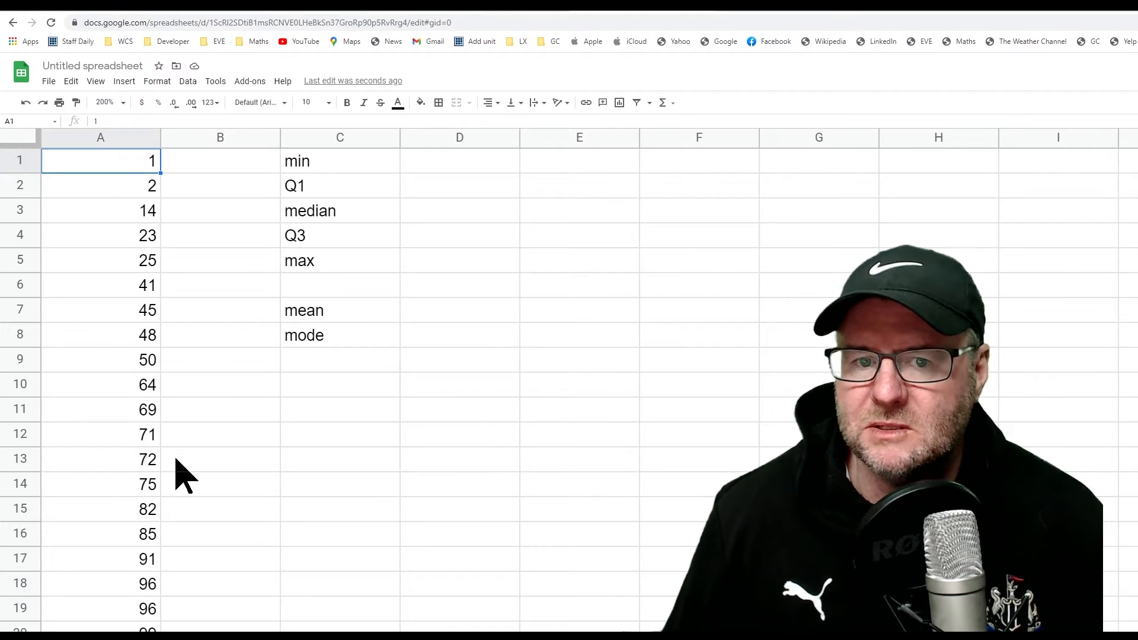
left_click(136, 629)
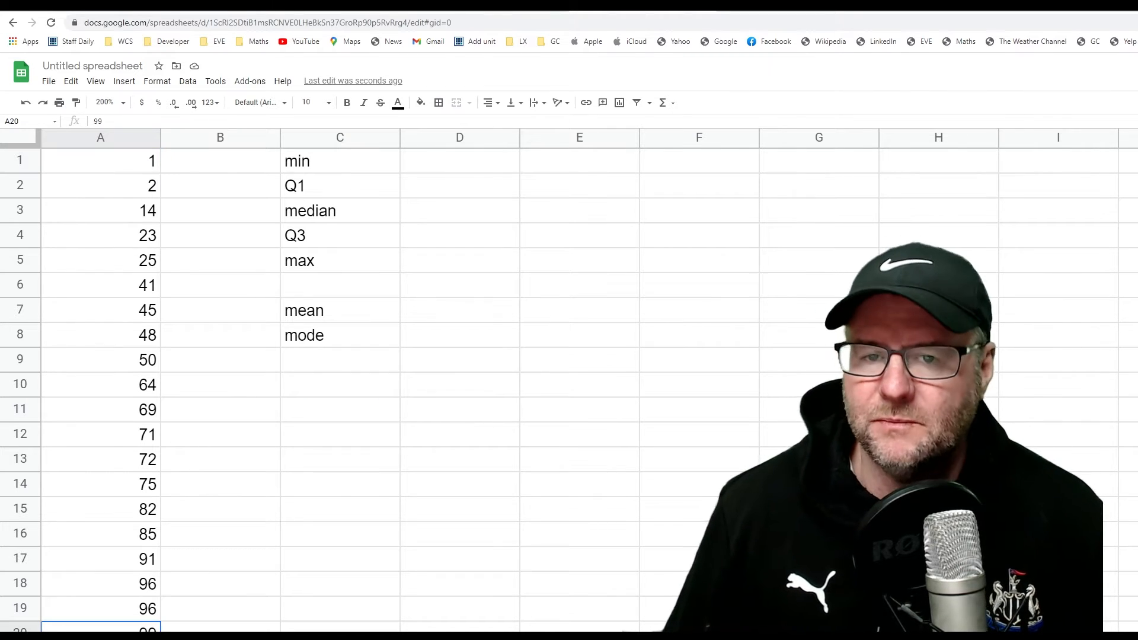
left_click(427, 163)
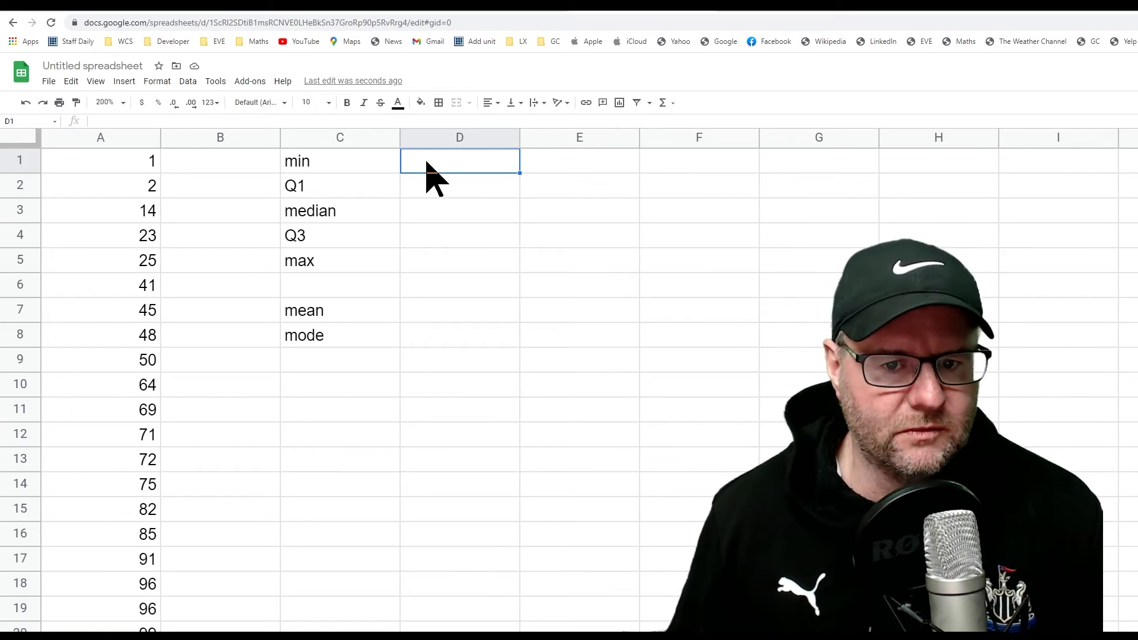
type("=")
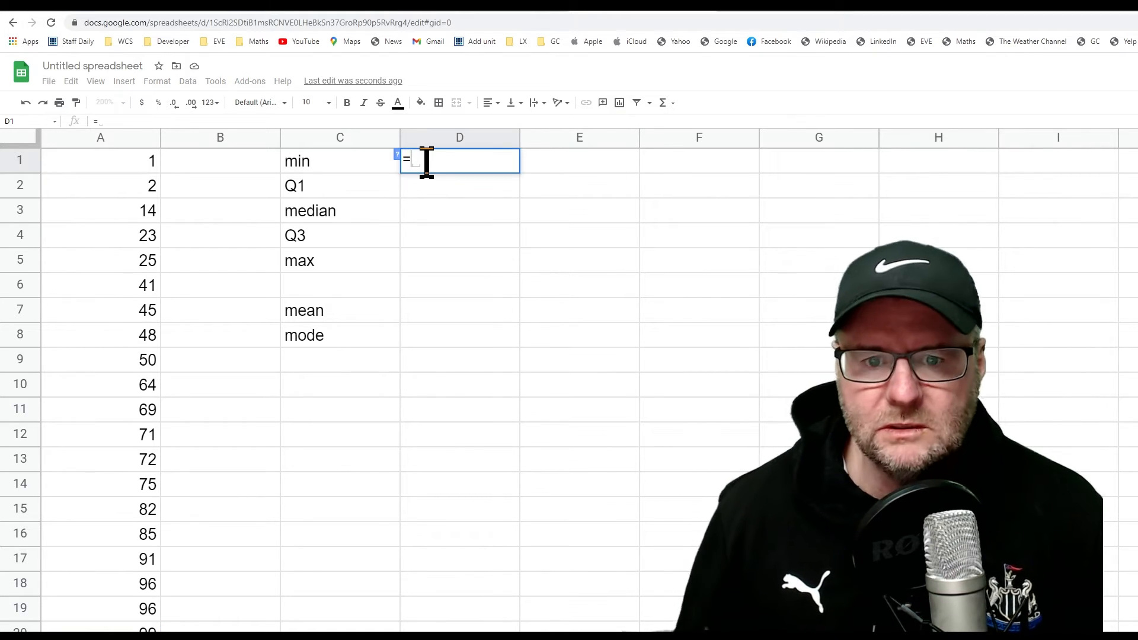
type("min")
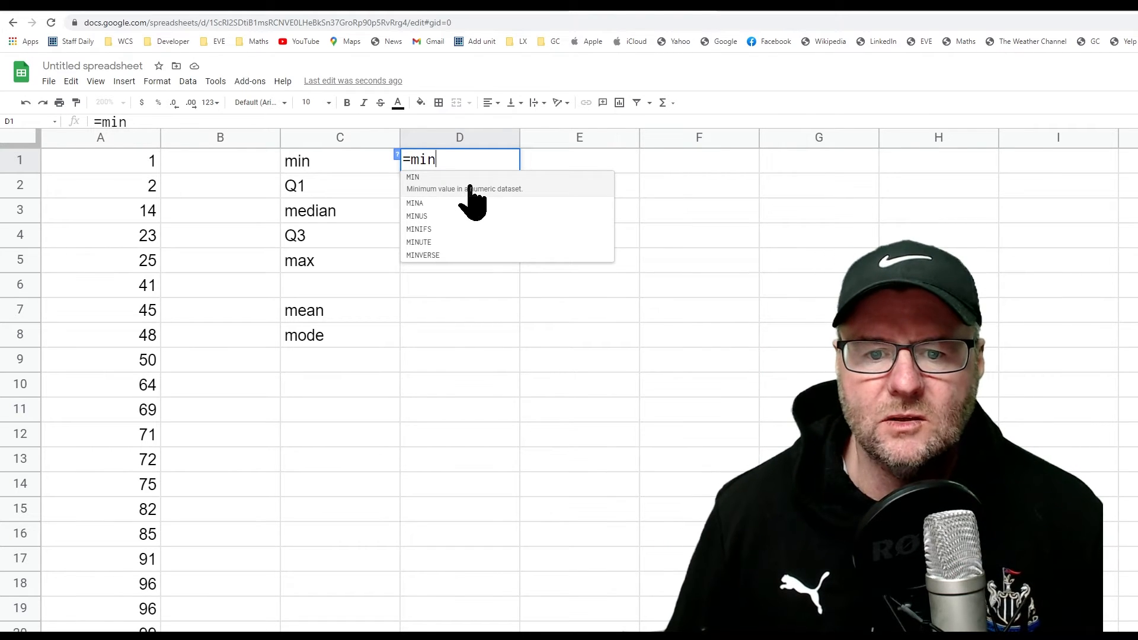
left_click(470, 188)
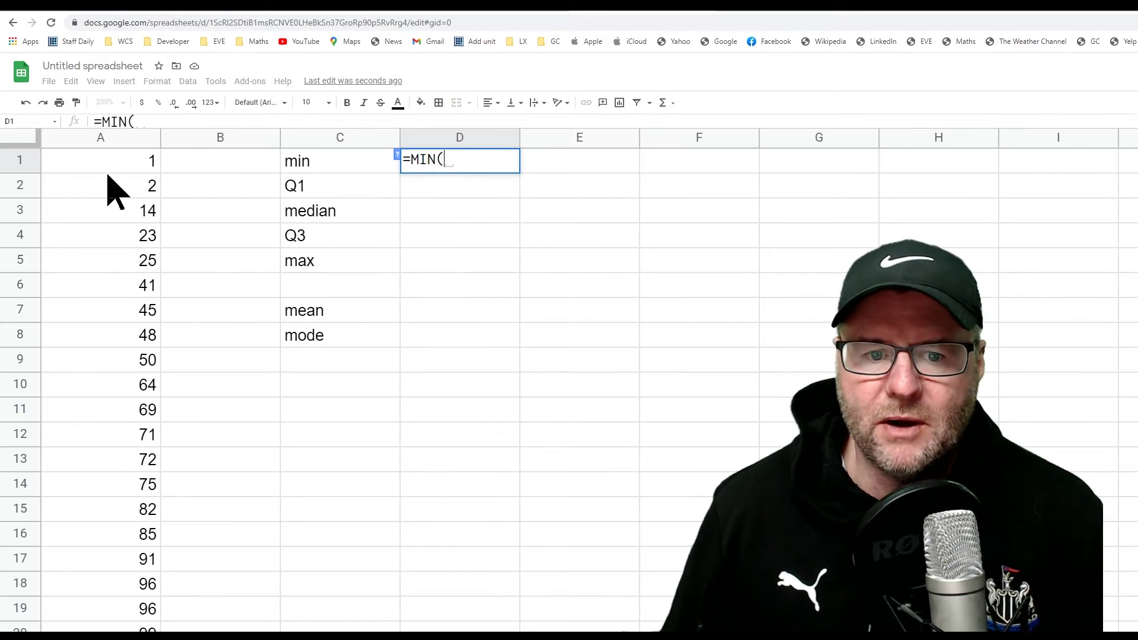
left_click_drag(114, 157, 133, 632)
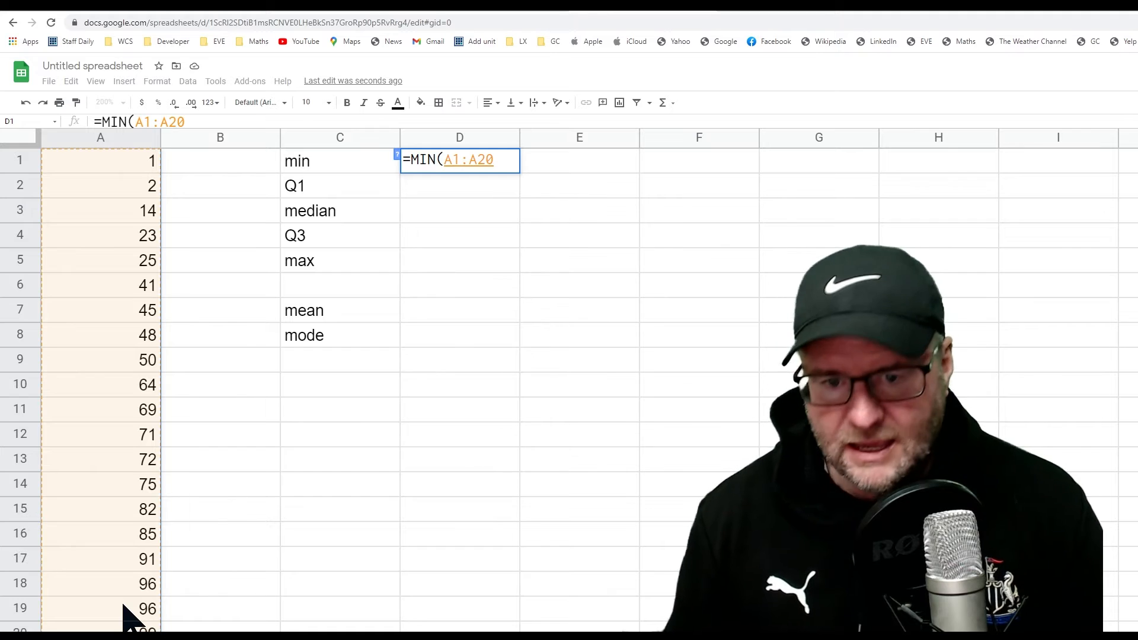
key("Return")
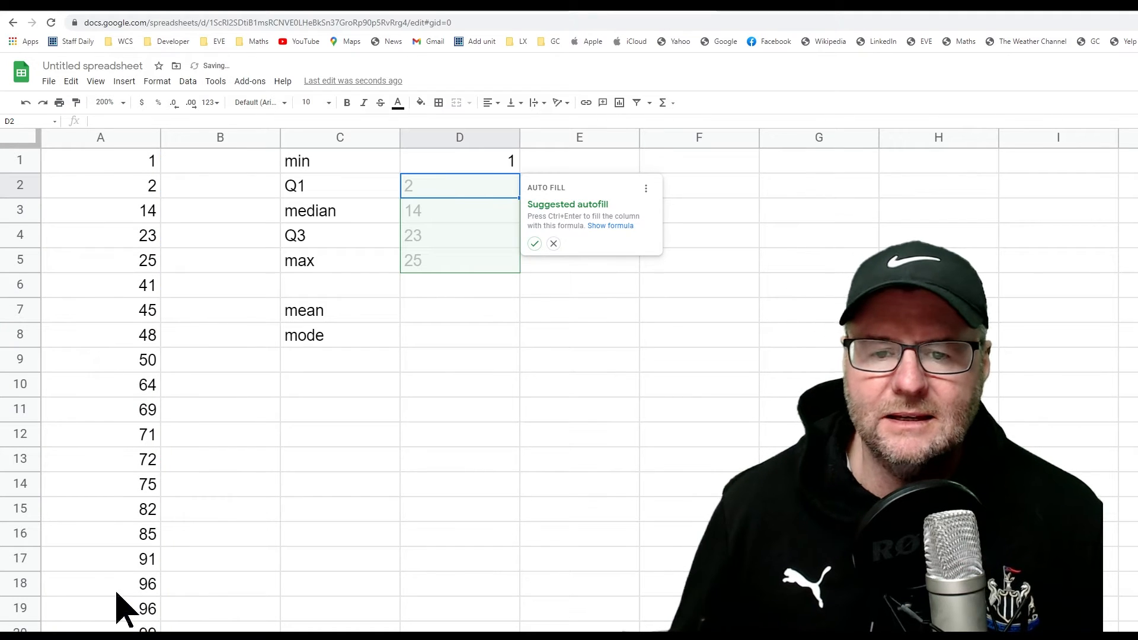
left_click(467, 161)
left_click_drag(158, 127, 55, 127)
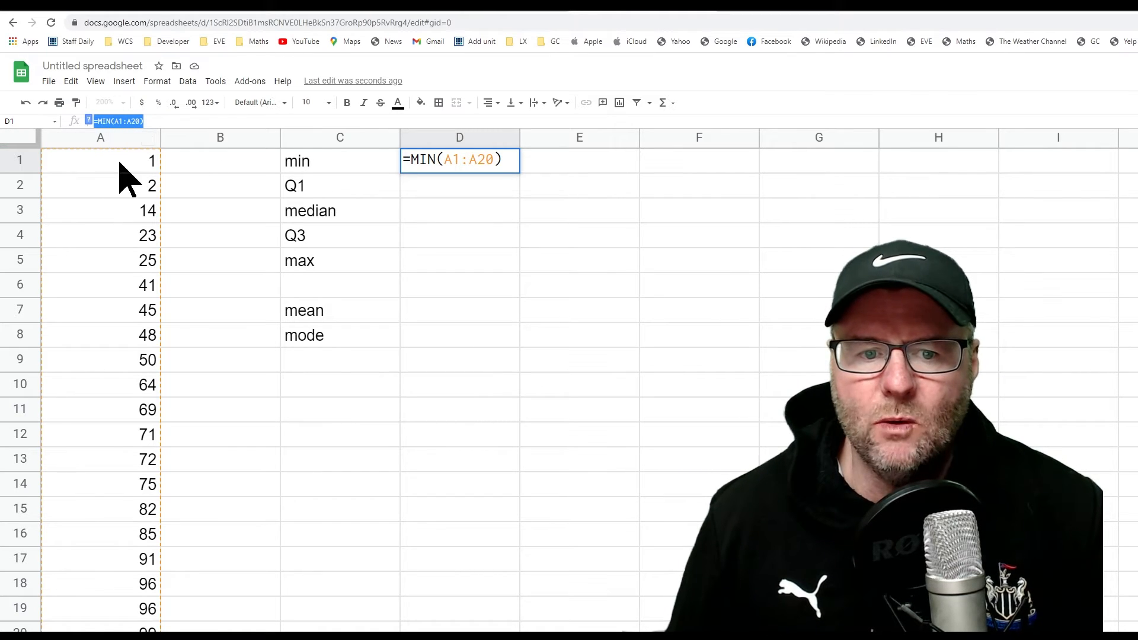
left_click(480, 191)
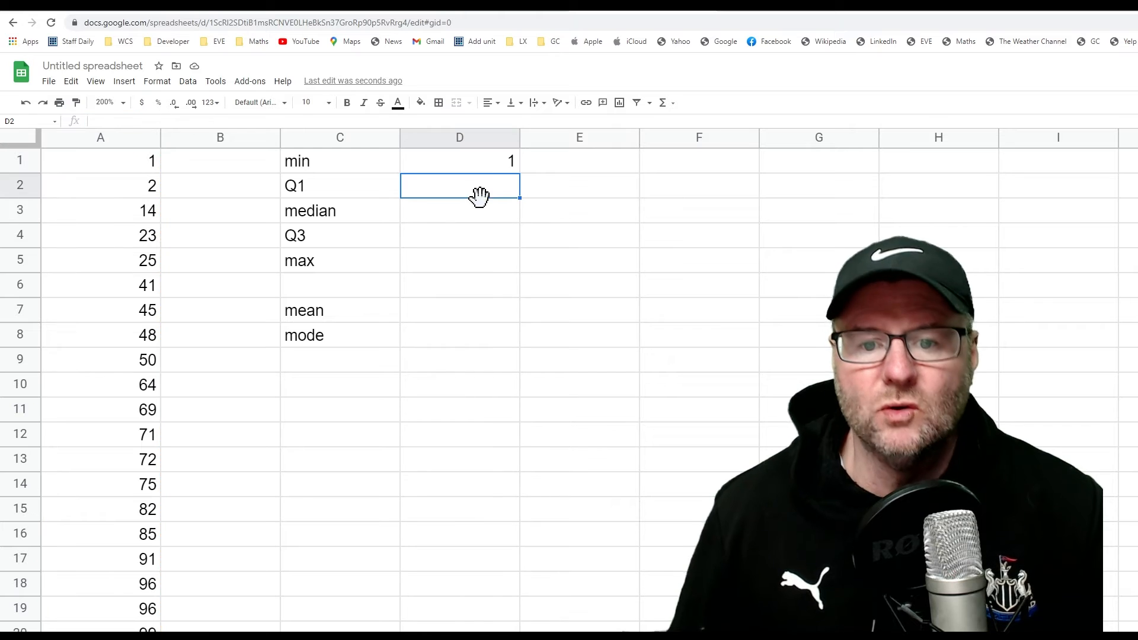
Calculate the maximum of the numbers in column A by entering =MAX(A1:A20) in cell D5
left_click(447, 255)
type("=")
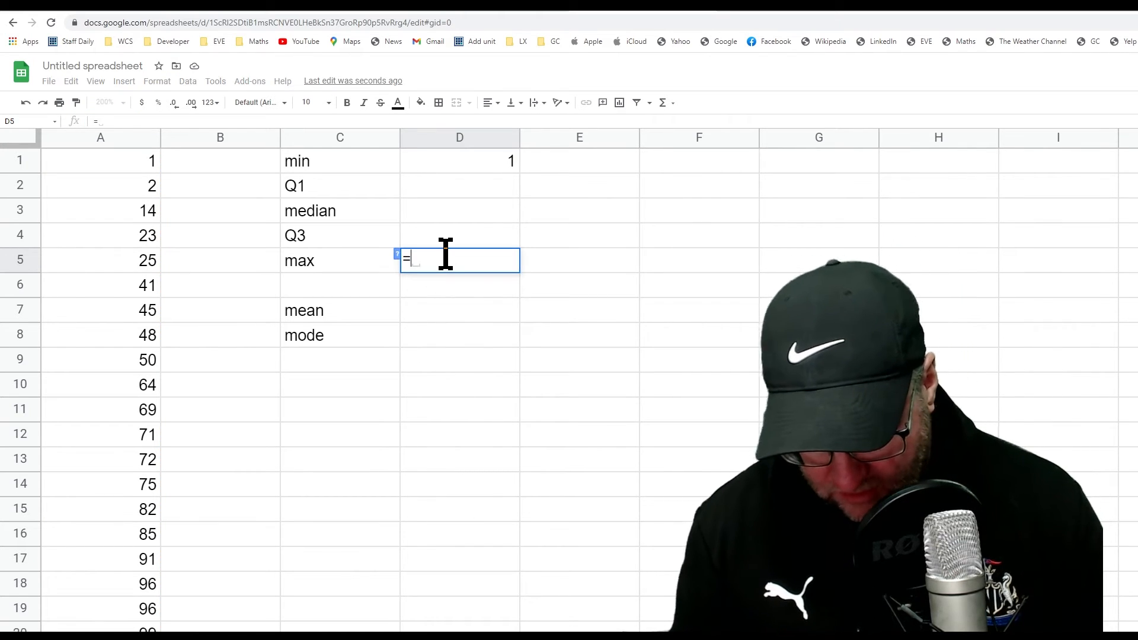
type("max")
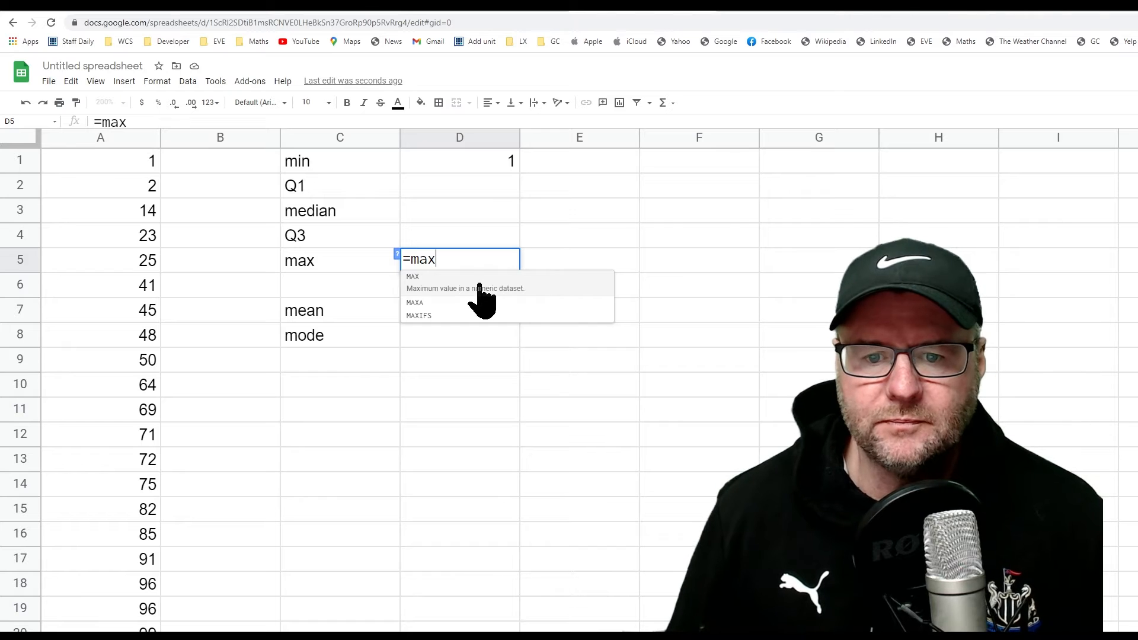
left_click(480, 291)
left_click_drag(101, 169, 99, 632)
key("Return")
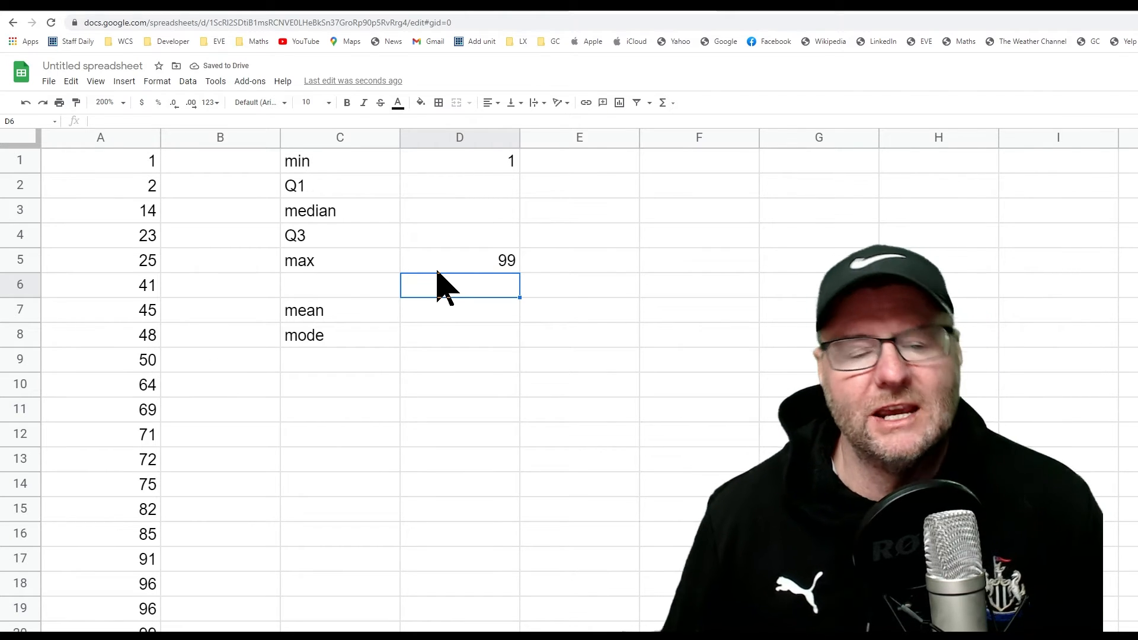
Check the two halves A1:A10 and A11:A20, and calculate the median by entering =MEDIAN(A1:A20) in cell D3
left_click(443, 201)
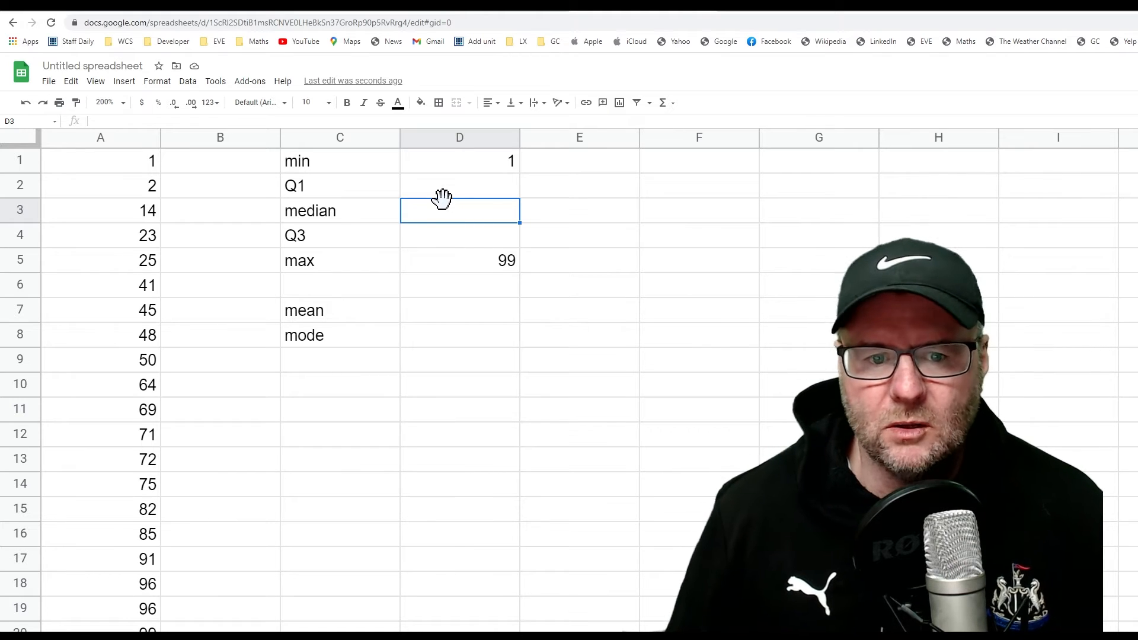
left_click_drag(108, 165, 115, 386)
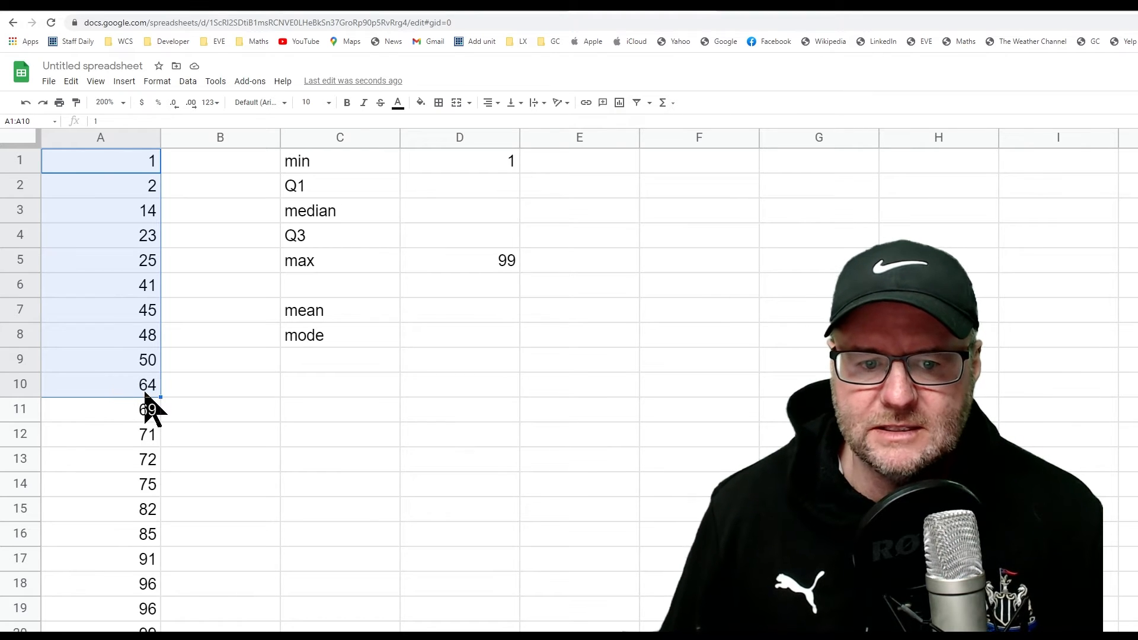
left_click_drag(100, 411, 110, 627)
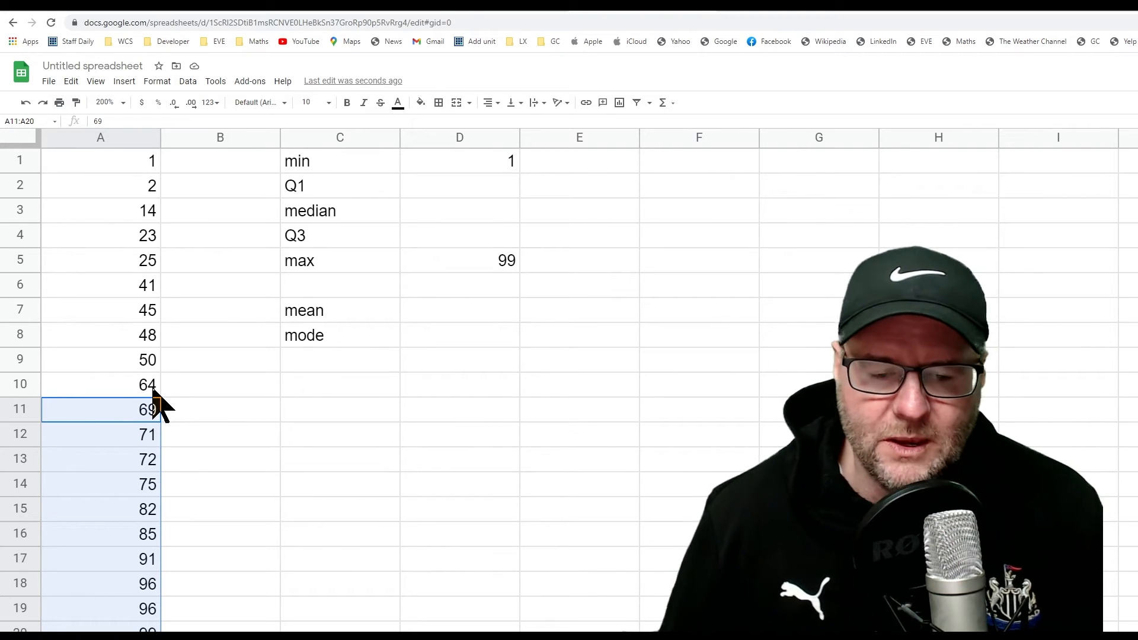
left_click(378, 342)
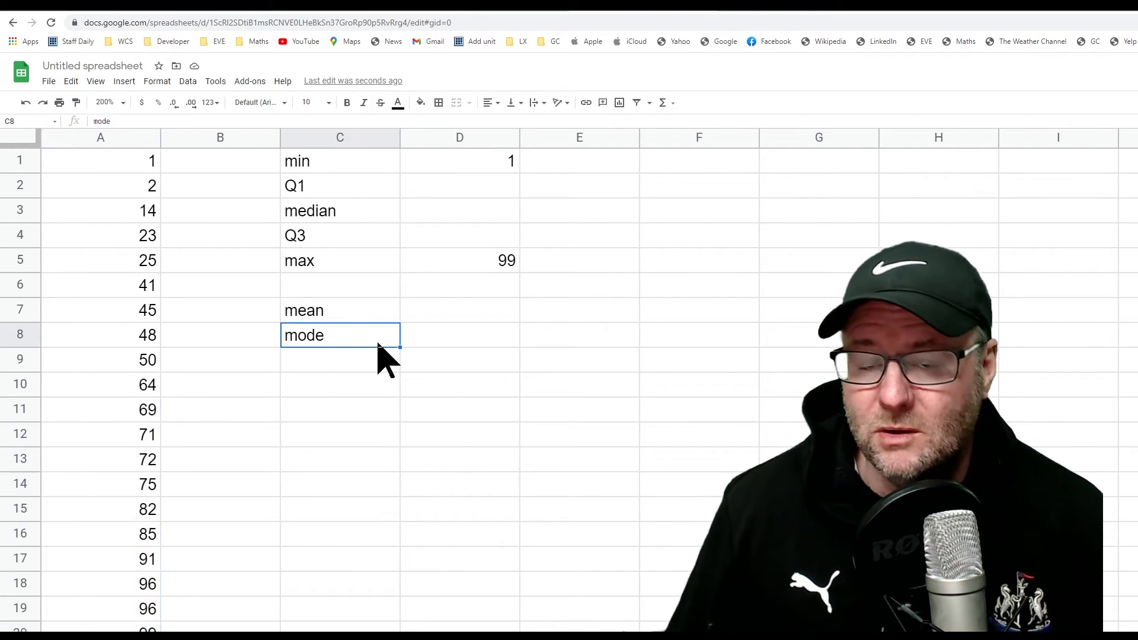
left_click(452, 215)
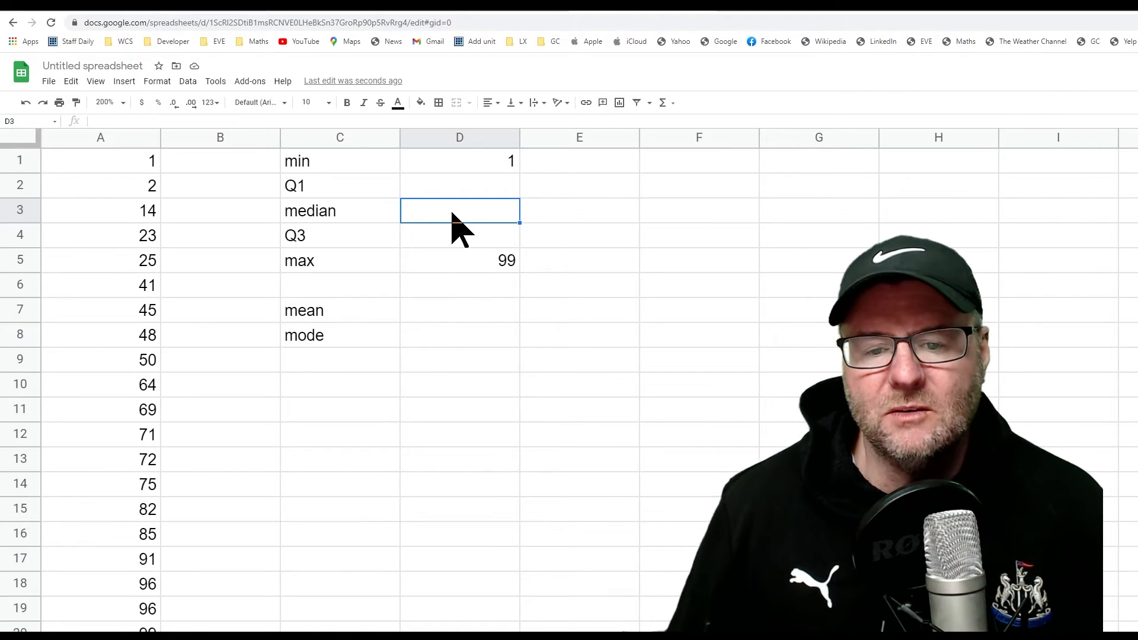
type("=")
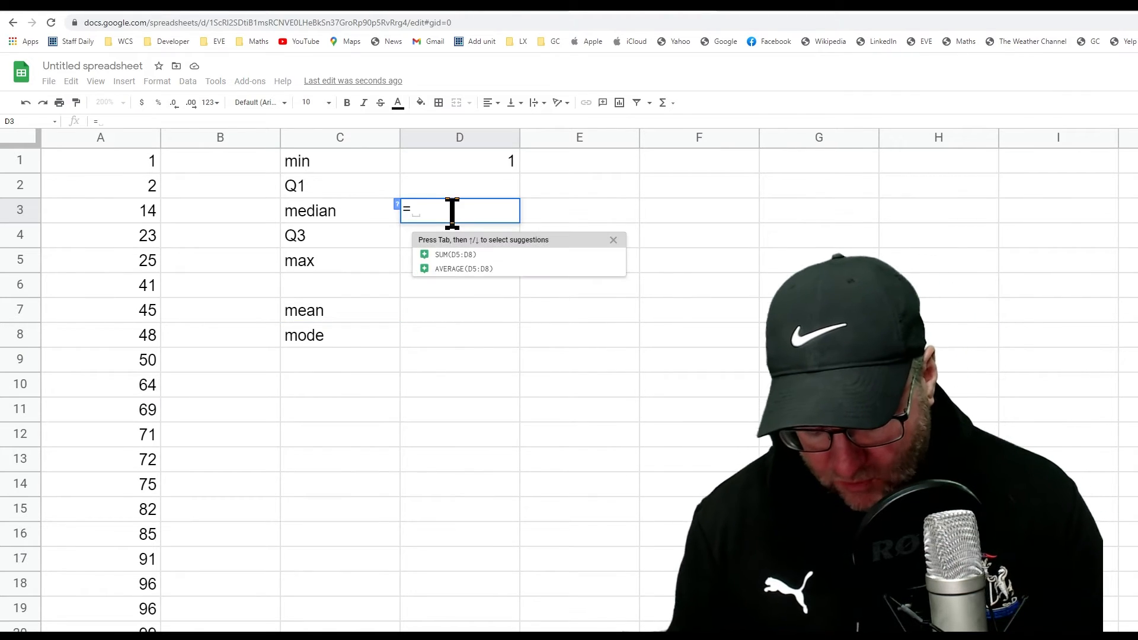
type("med")
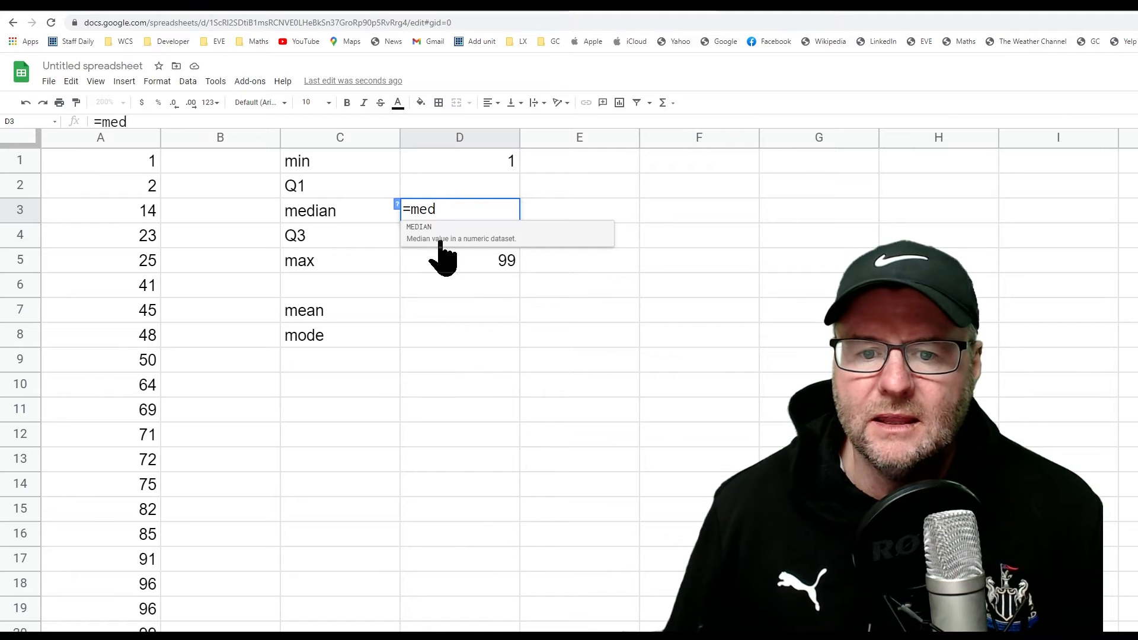
left_click(435, 237)
left_click_drag(113, 164, 117, 623)
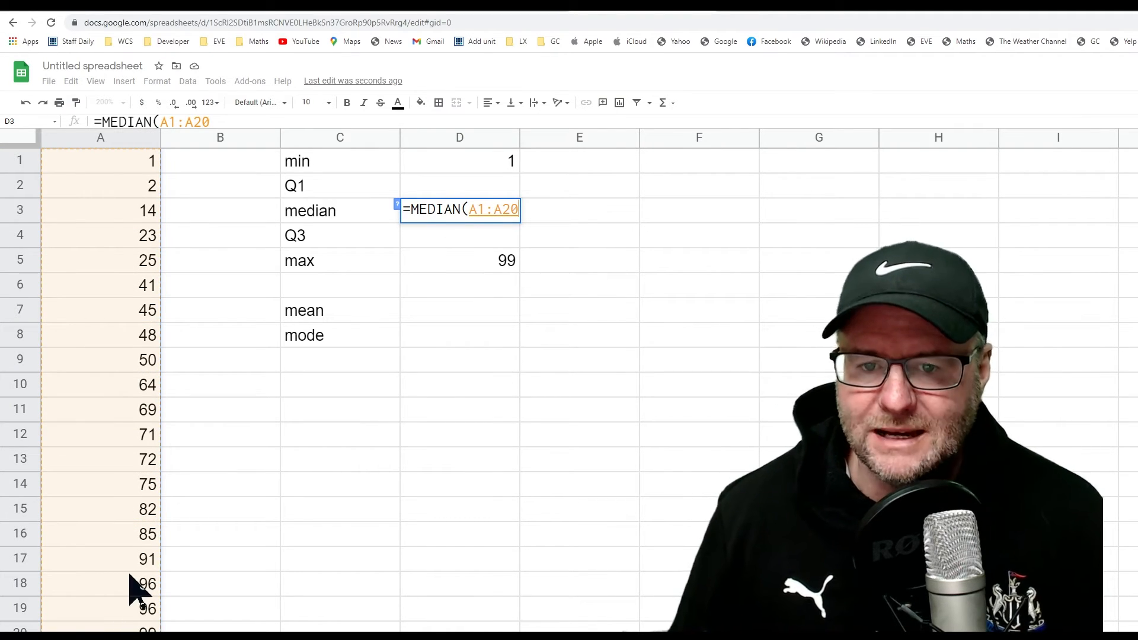
key("Return")
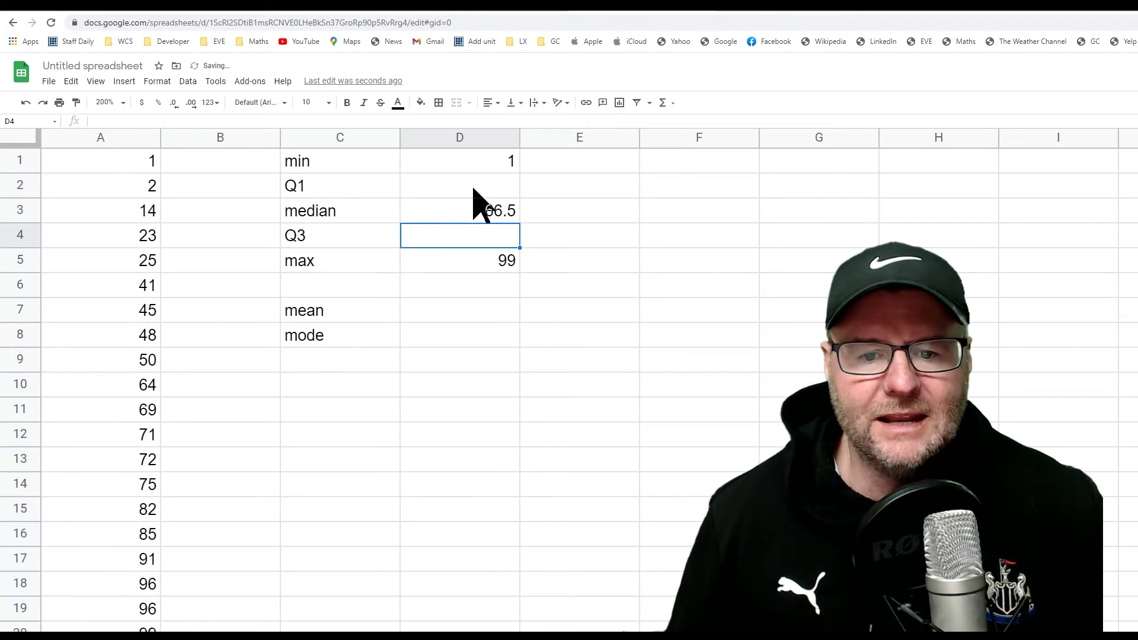
left_click(472, 211)
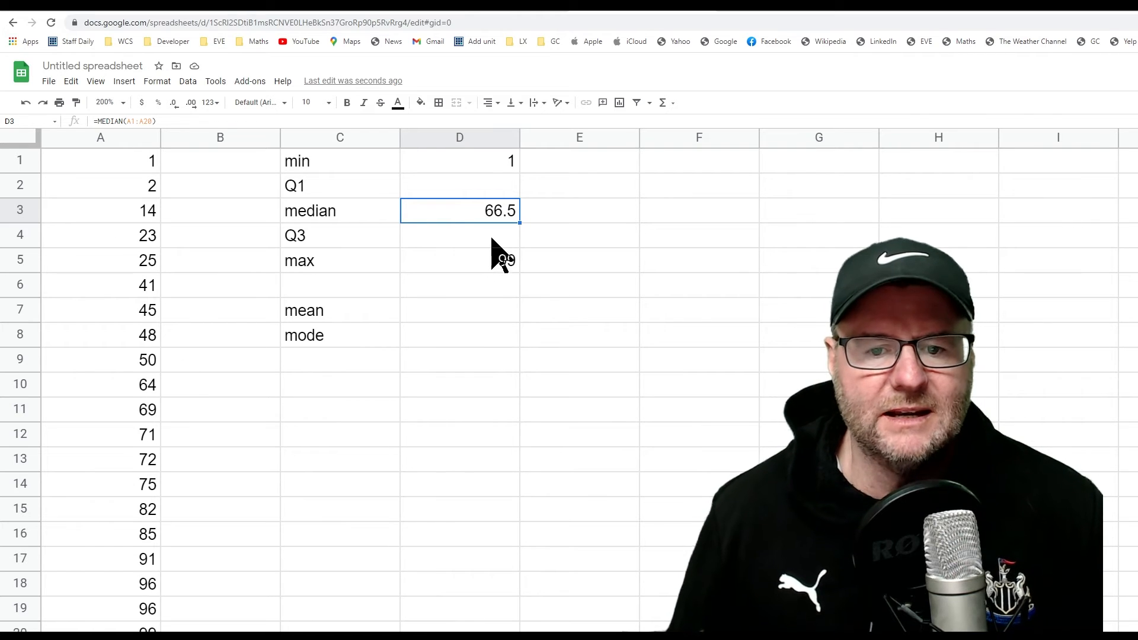
Try calculating the first quartile in cell D2 with the formula =QUARTILE(A1:A20,1)
left_click(469, 182)
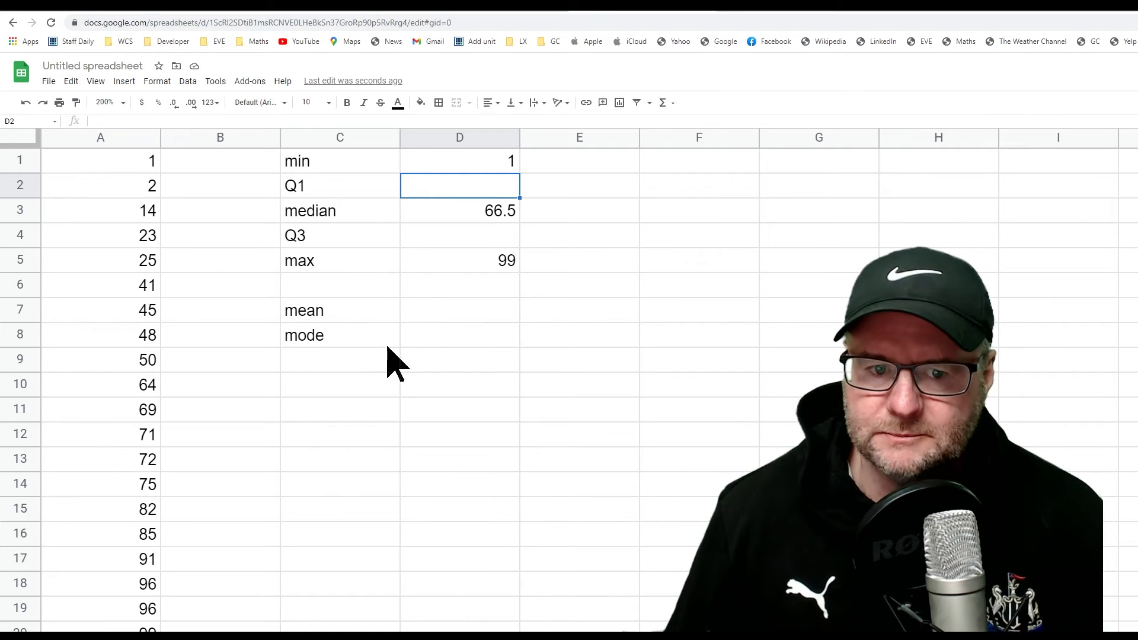
type("=")
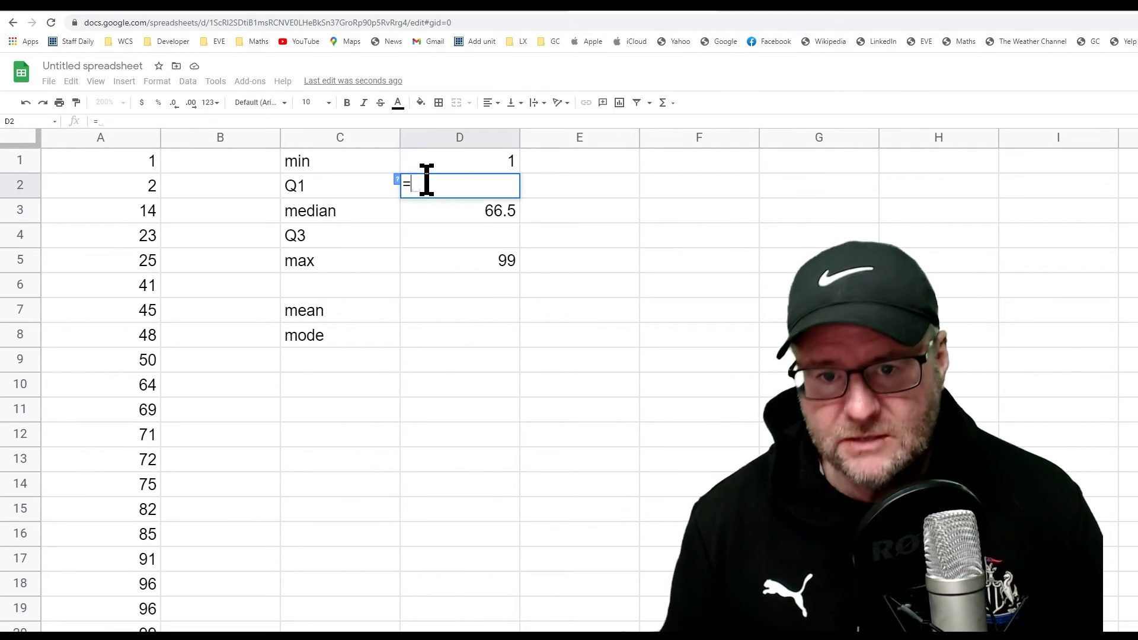
type("quar")
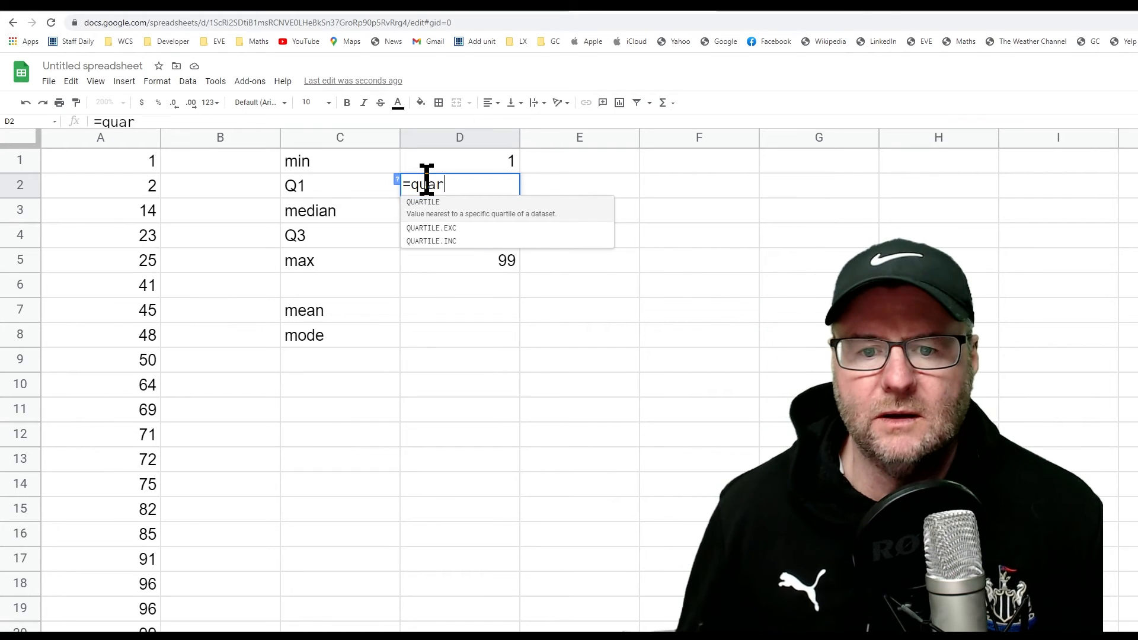
left_click(444, 205)
left_click_drag(145, 163, 137, 628)
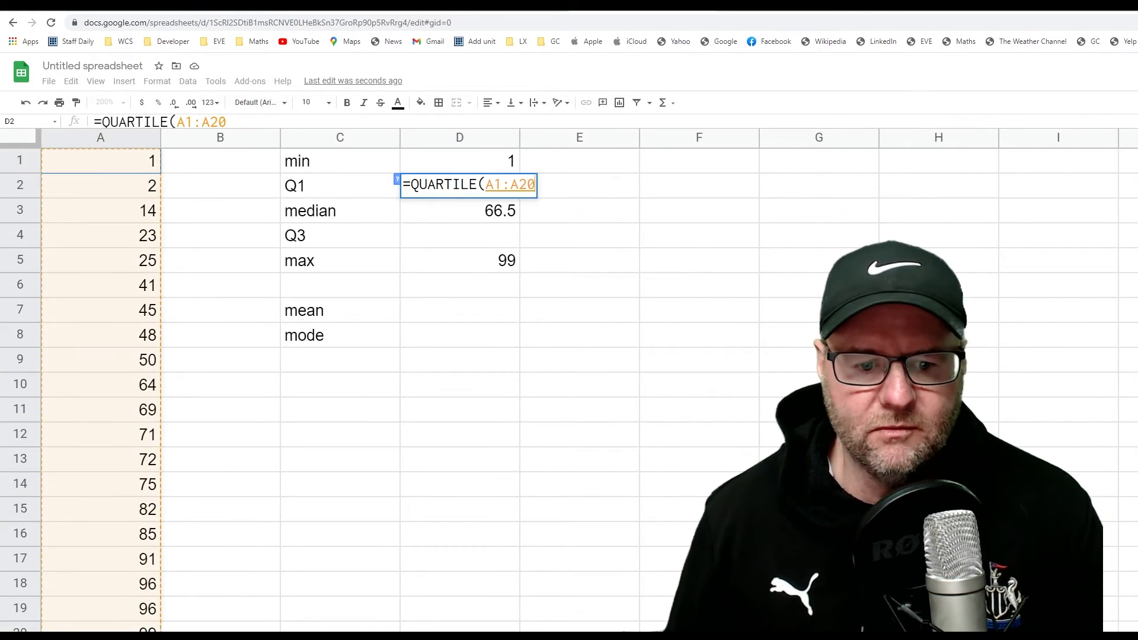
type(",1)")
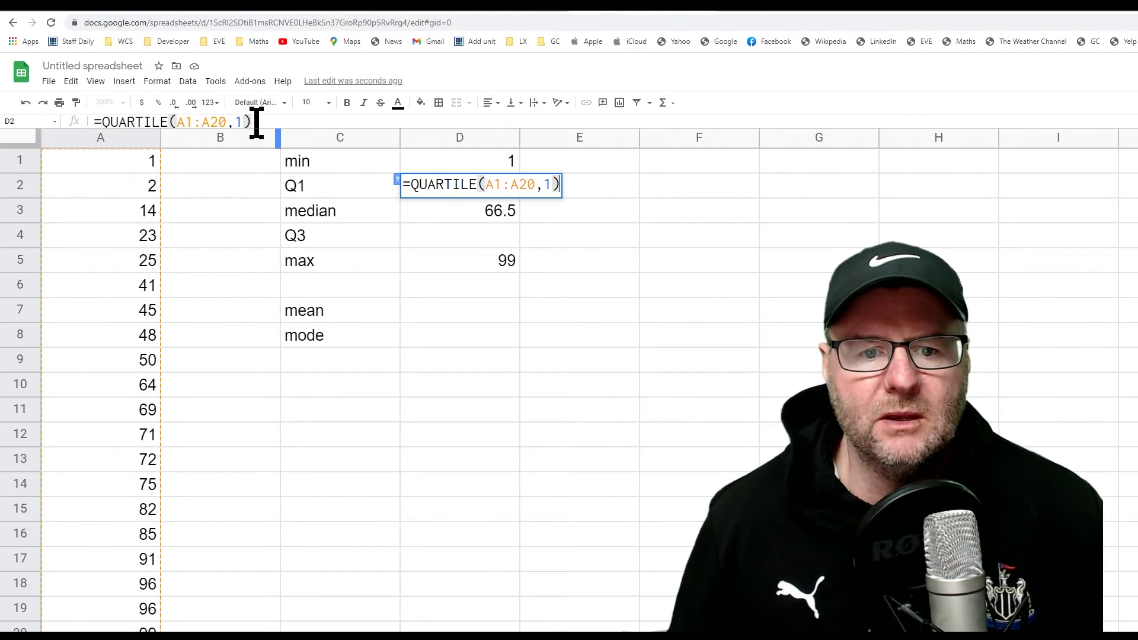
left_click_drag(254, 121, 77, 145)
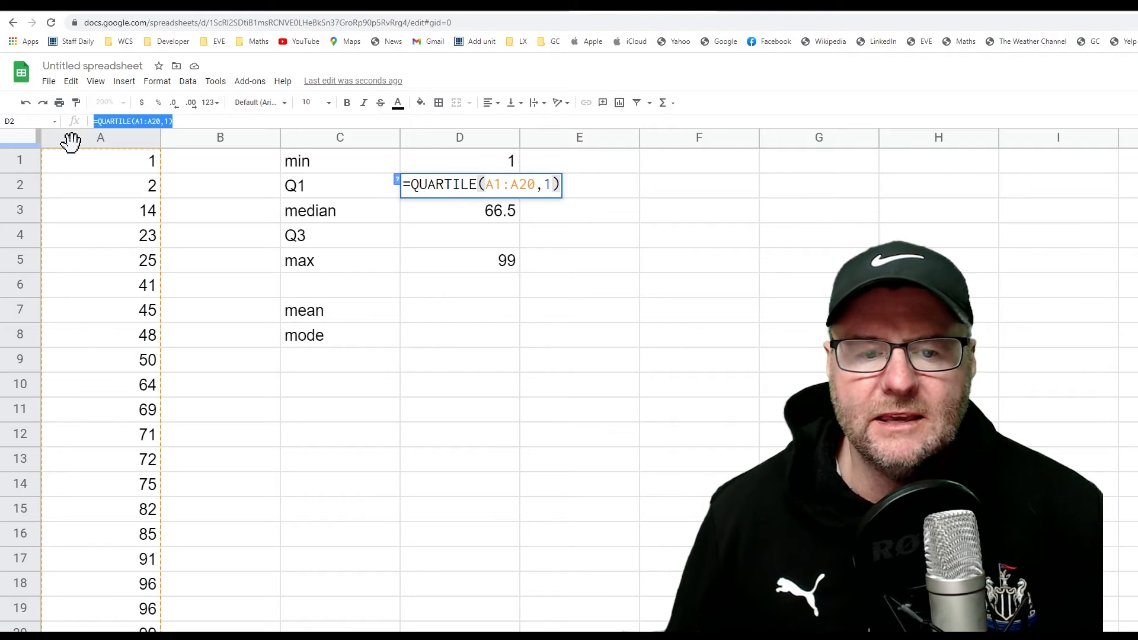
key("Return")
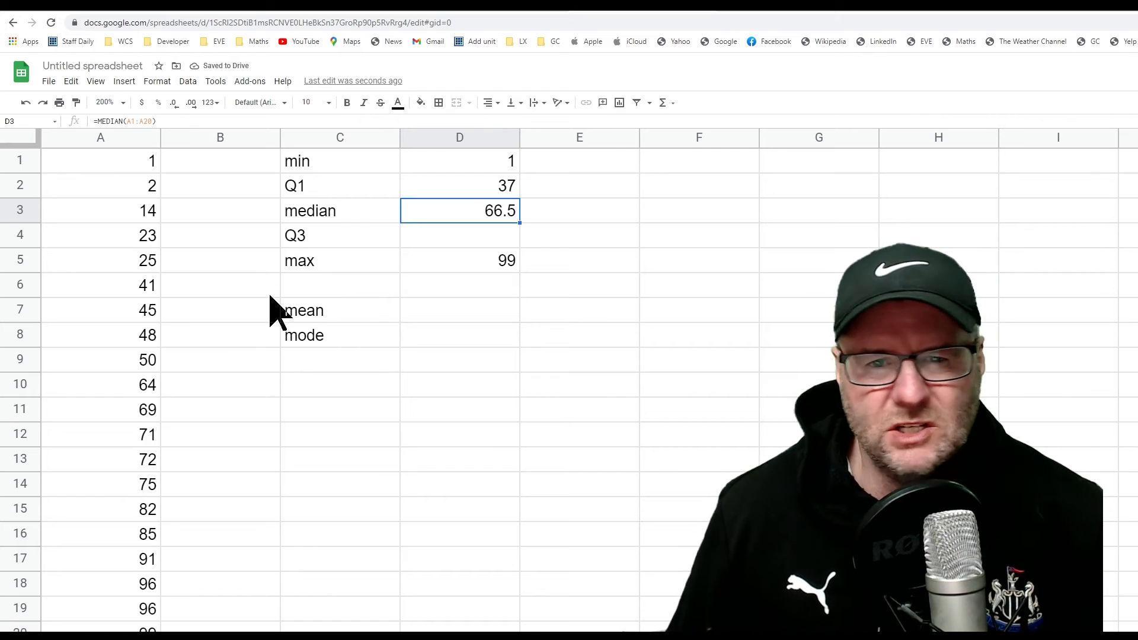
Examine the values in A1:A5, and clear the quartile formula from cell D2
left_click_drag(108, 165, 113, 257)
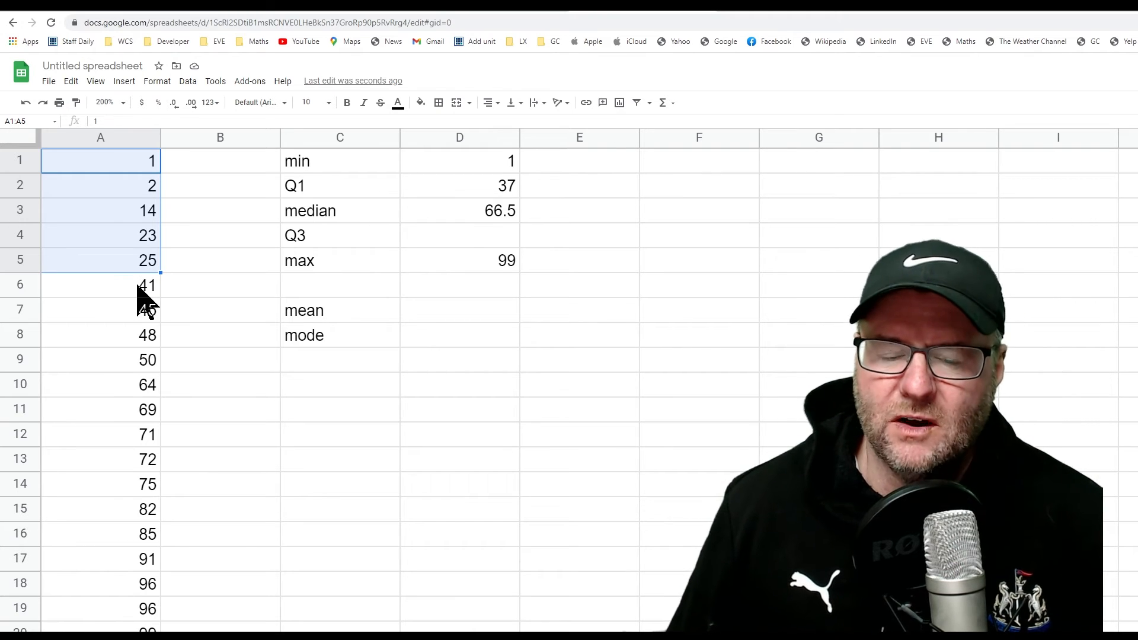
left_click(469, 191)
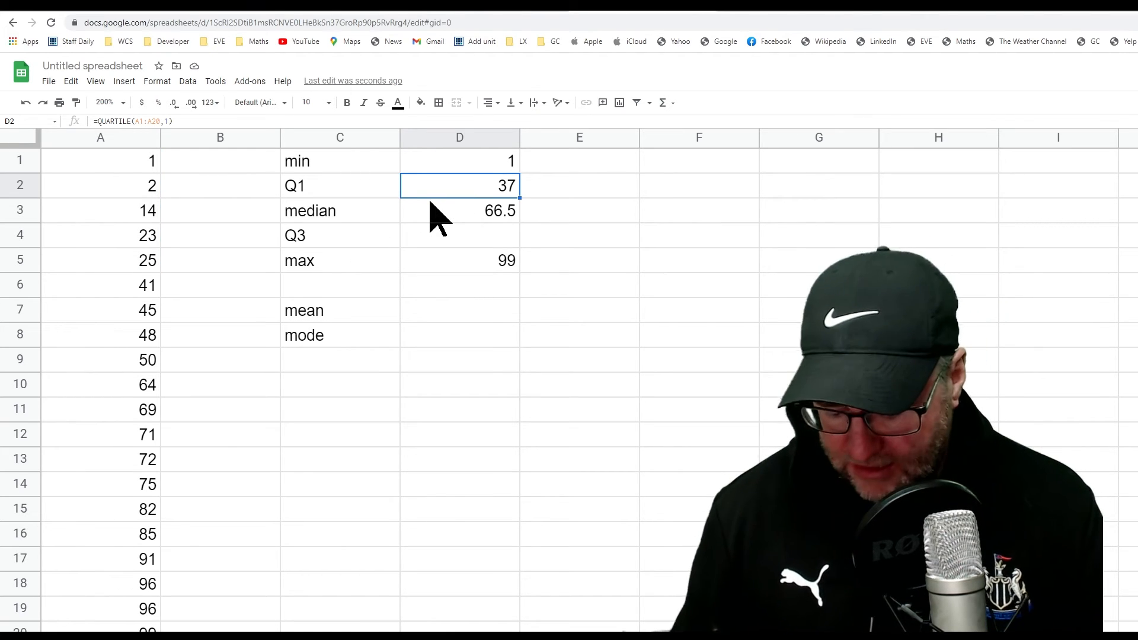
key("Delete")
Calculate the first quartile in cell D2 as =MEDIAN(A1:A10), and check it against the two middle values in A5:A6
left_click(472, 255)
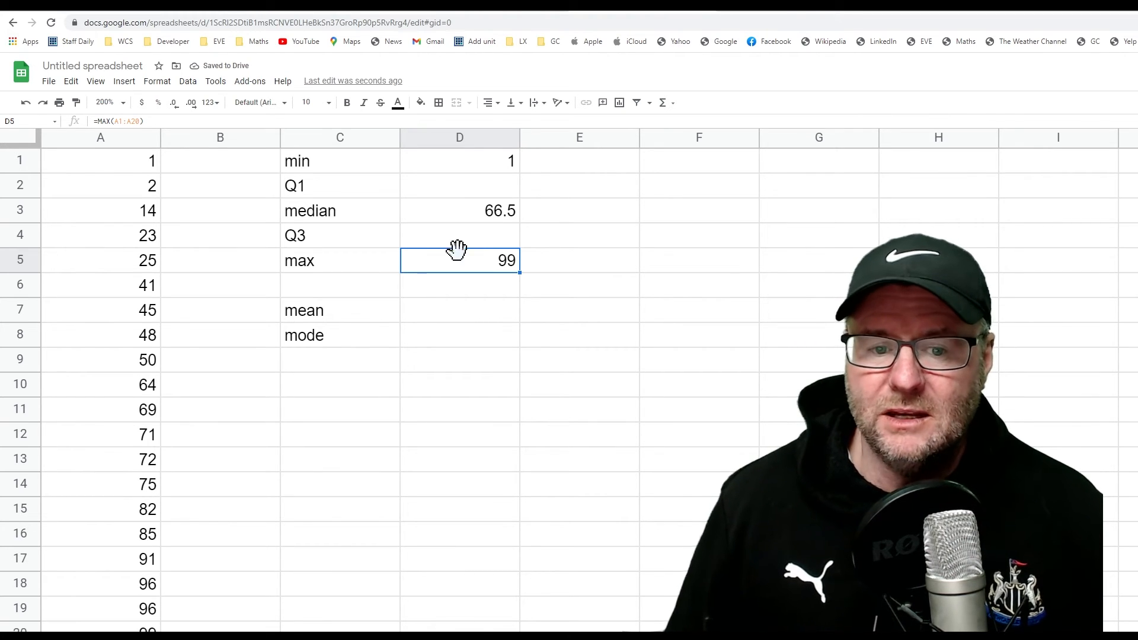
left_click(470, 191)
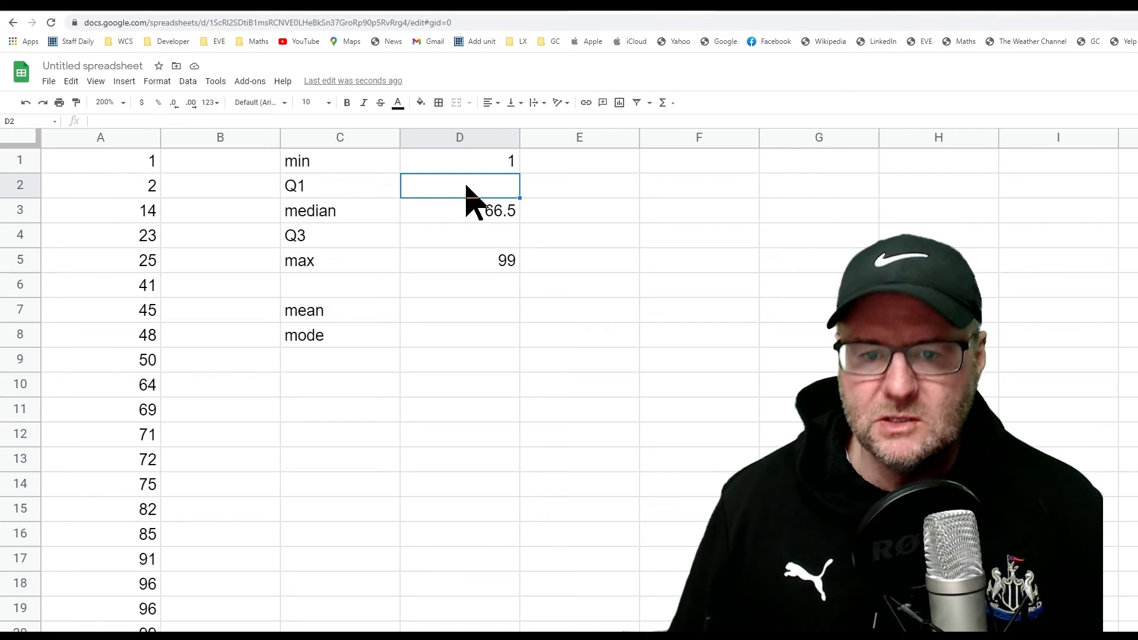
type("=medd")
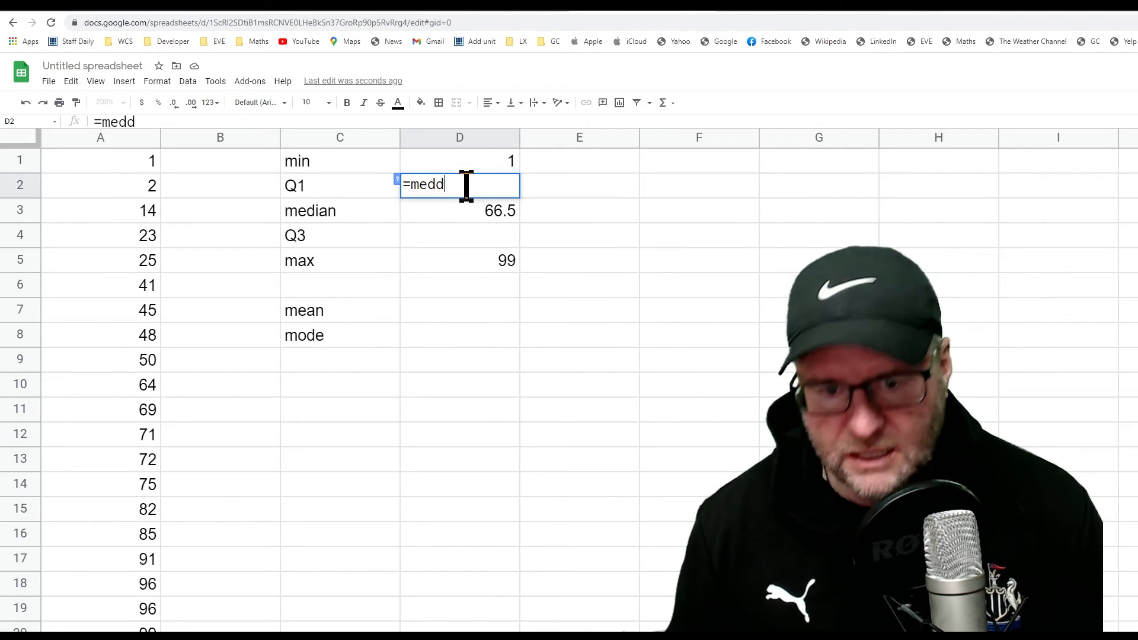
key("BackSpace")
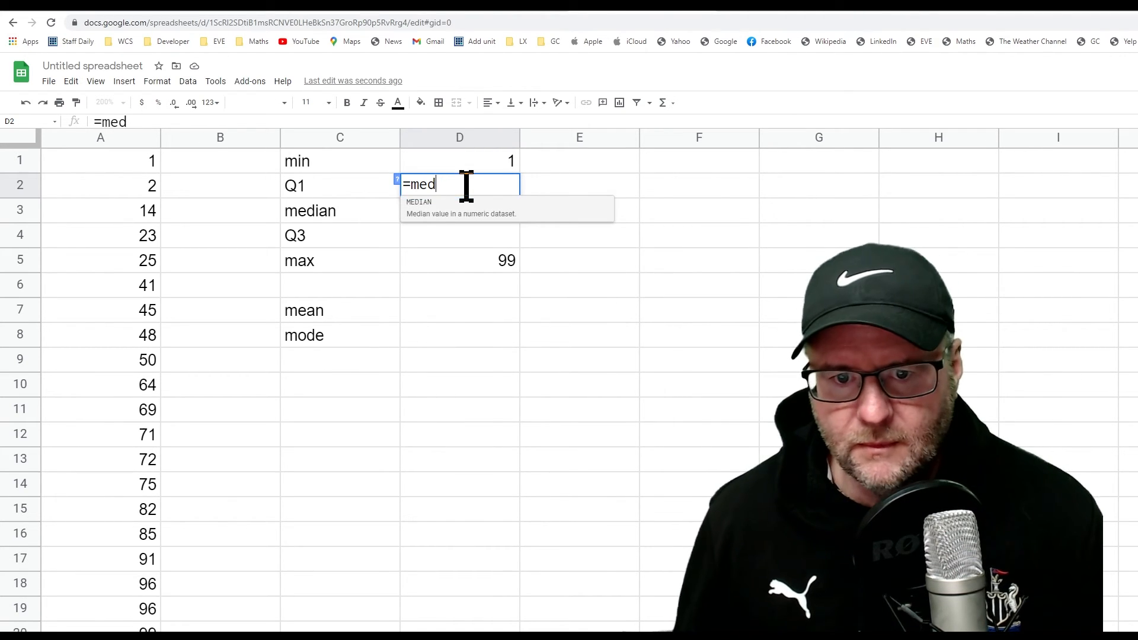
left_click(422, 212)
left_click_drag(107, 163, 99, 383)
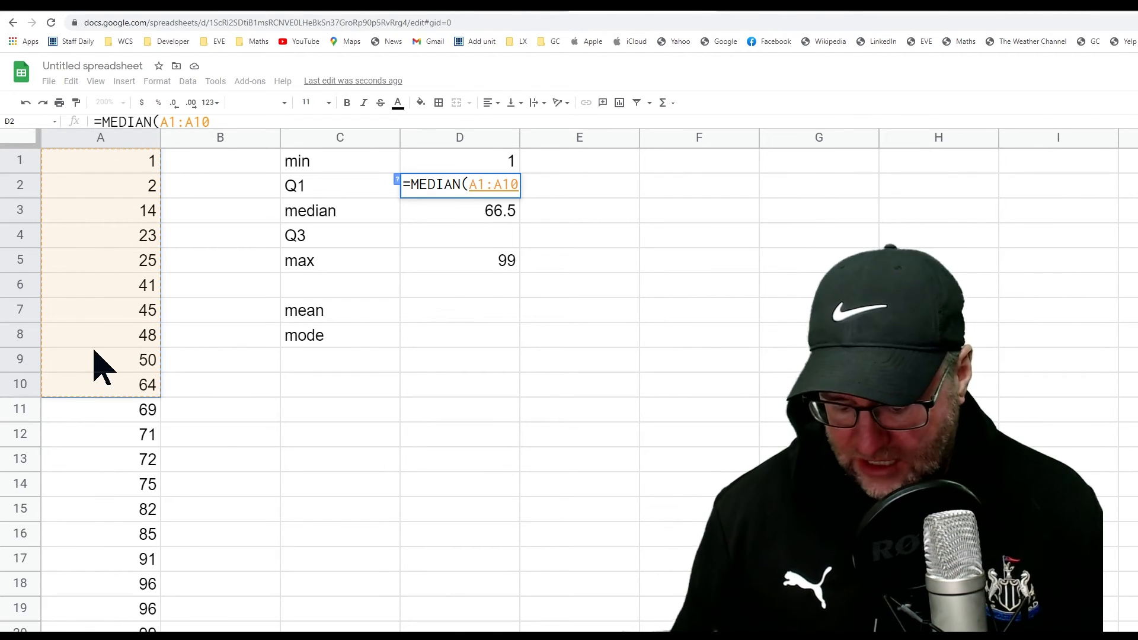
key("Return")
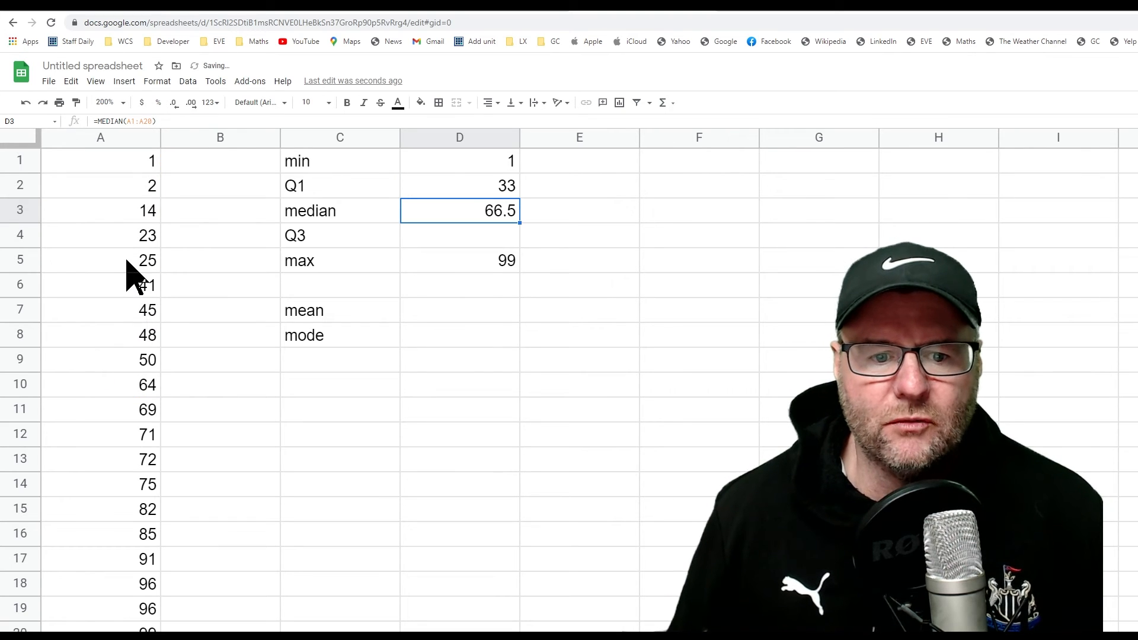
left_click_drag(126, 261, 127, 290)
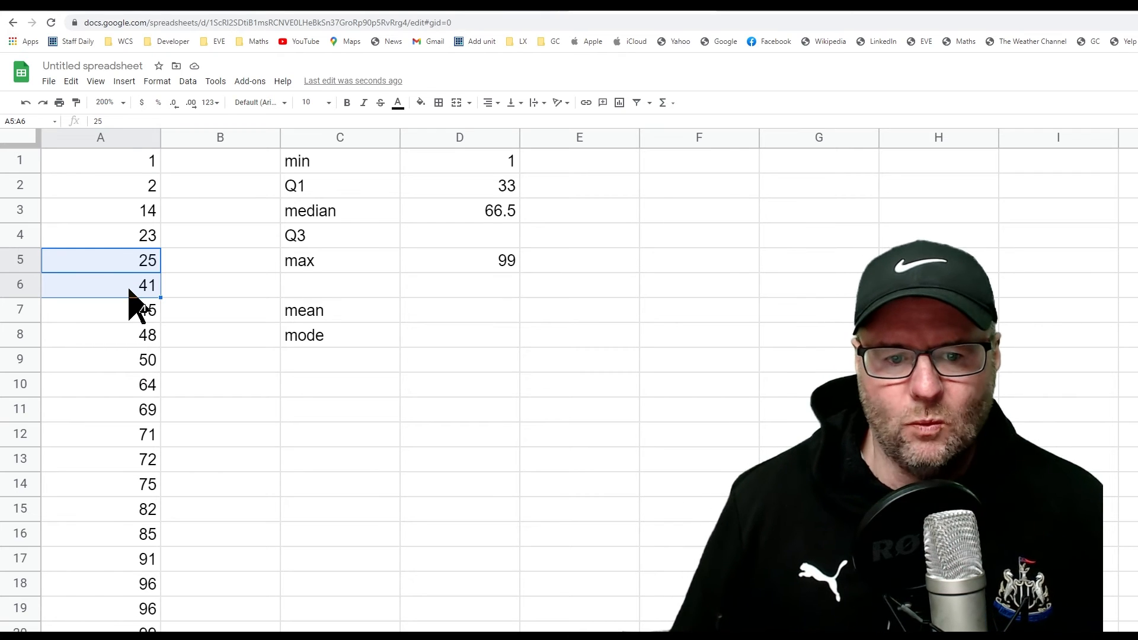
Calculate the third quartile in cell D4 as the median of the upper half, using =MEDIAN(A11:A20)
left_click(471, 240)
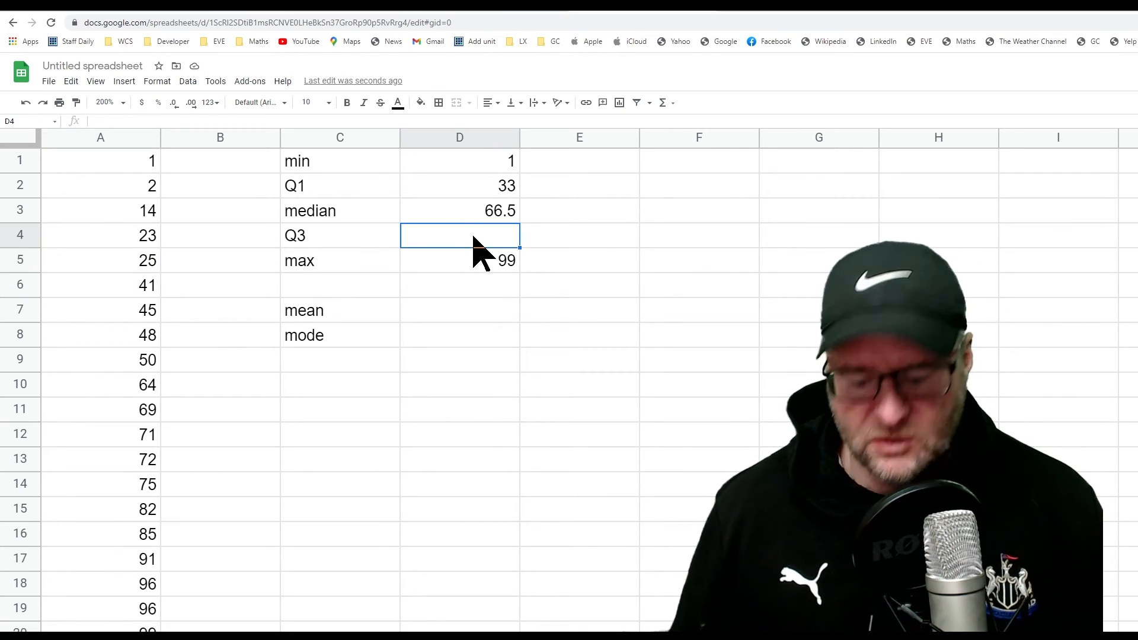
type("=medi")
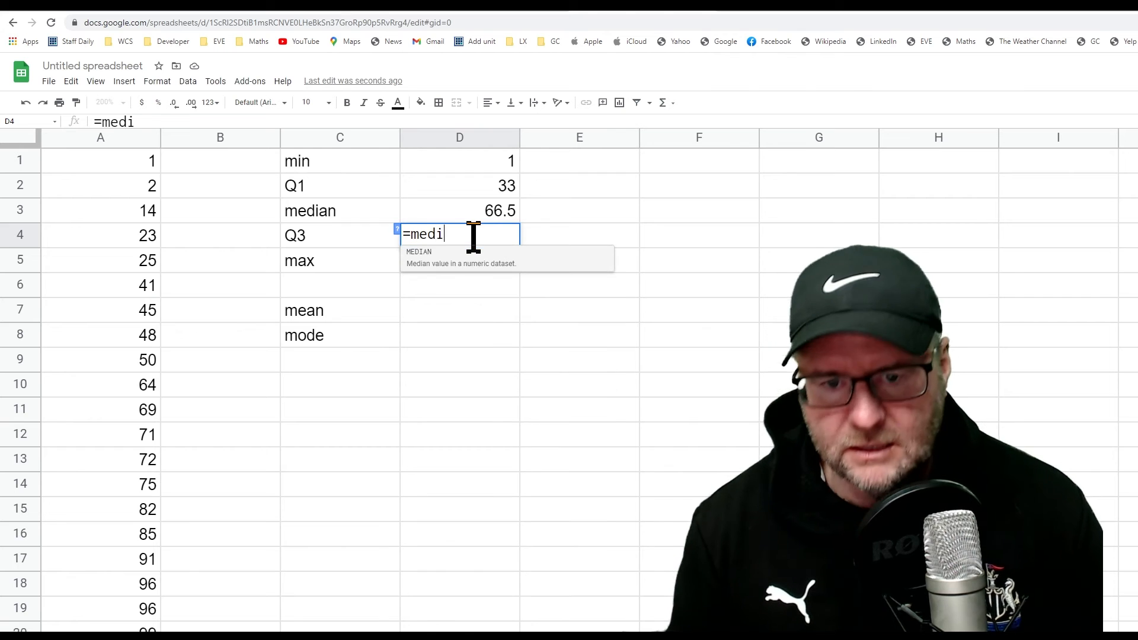
left_click(478, 265)
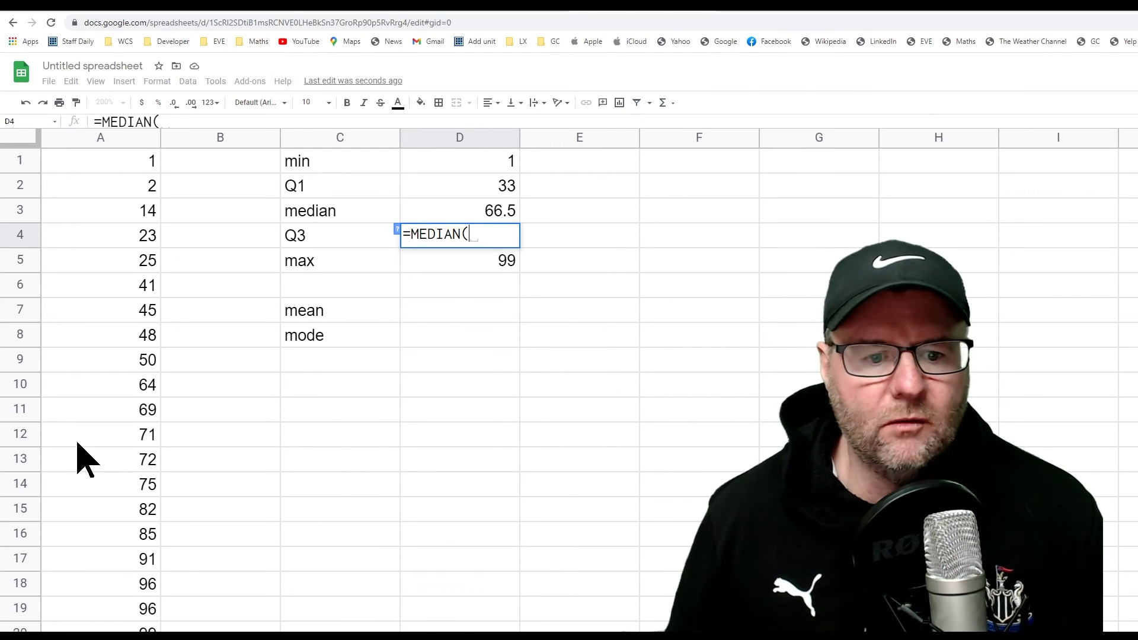
left_click_drag(87, 411, 97, 630)
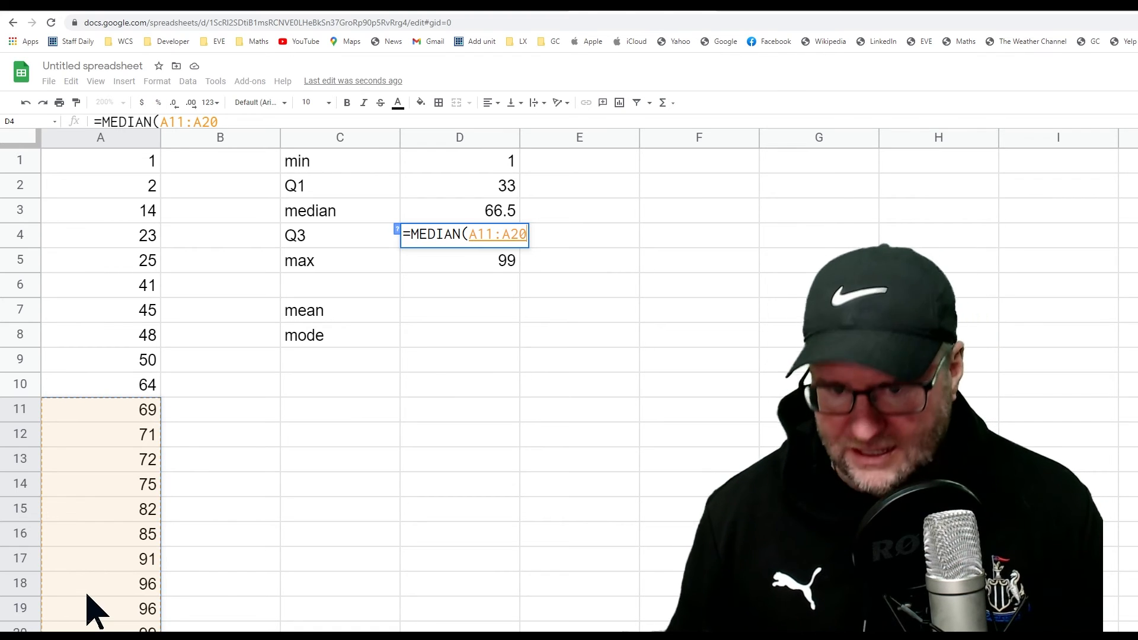
key("Return")
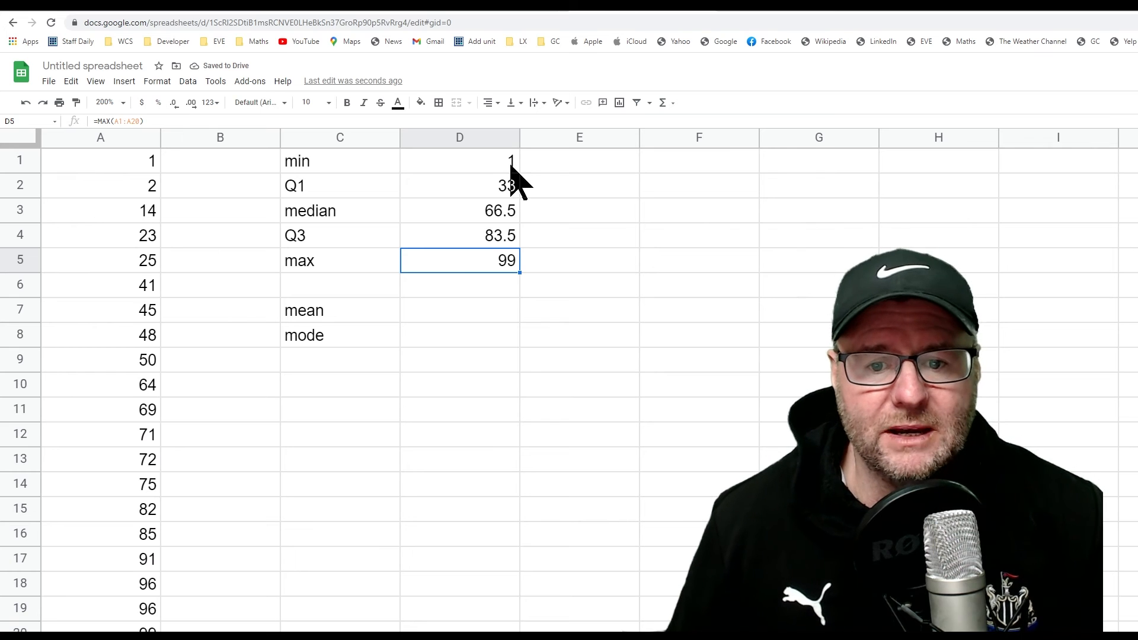
Calculate the mean of the numbers in A1:A20 in cell D7 with the AVERAGE function
left_click(492, 288)
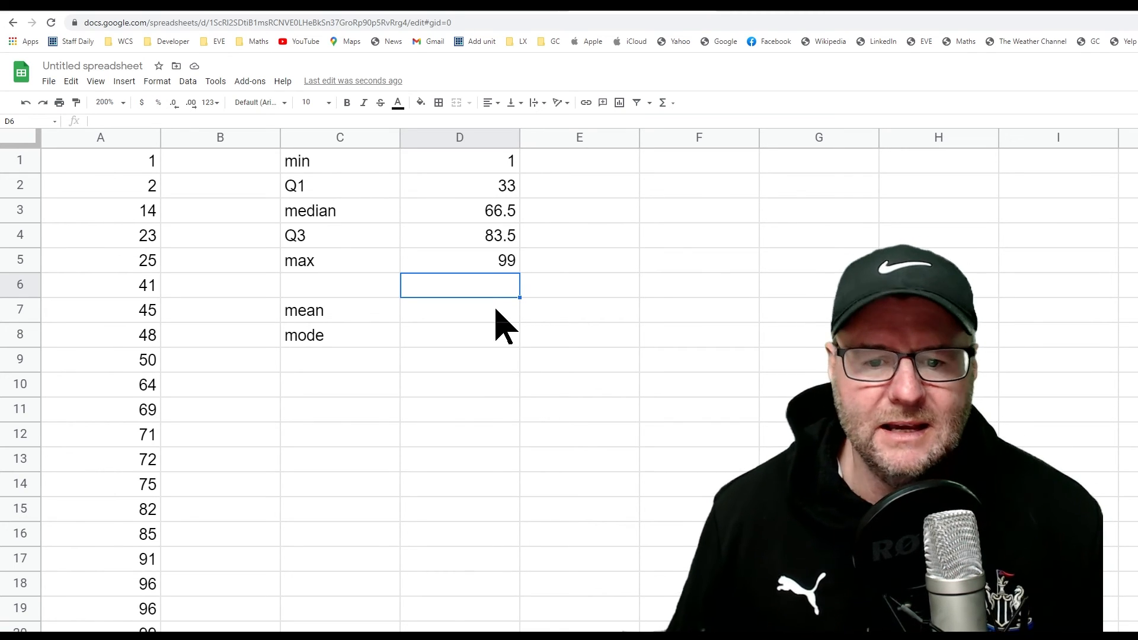
left_click(494, 312)
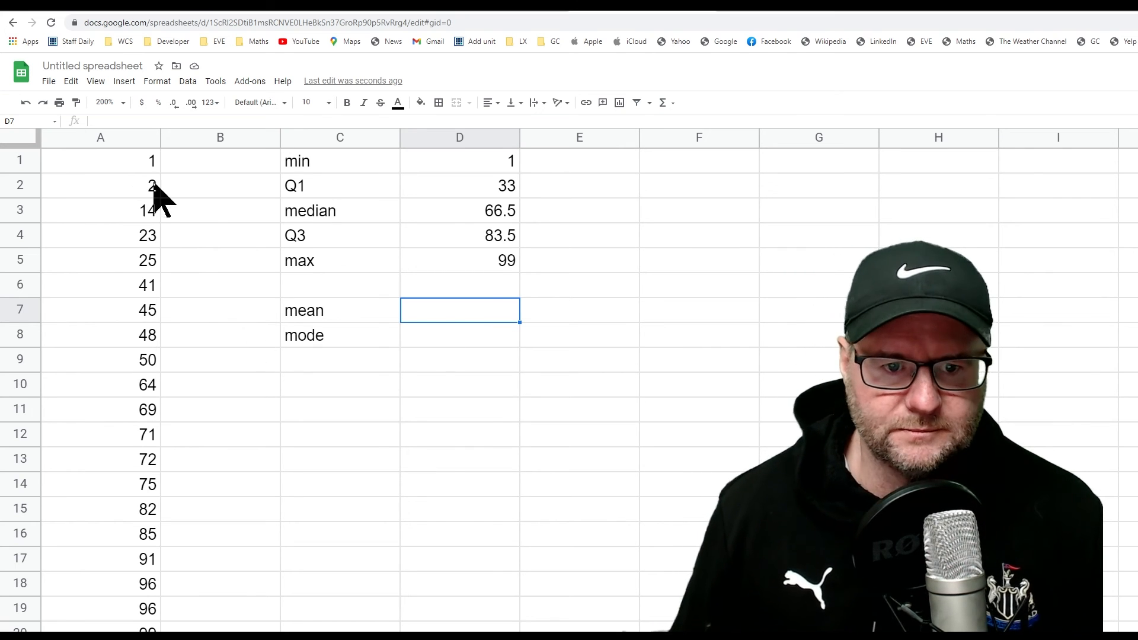
type("=ave")
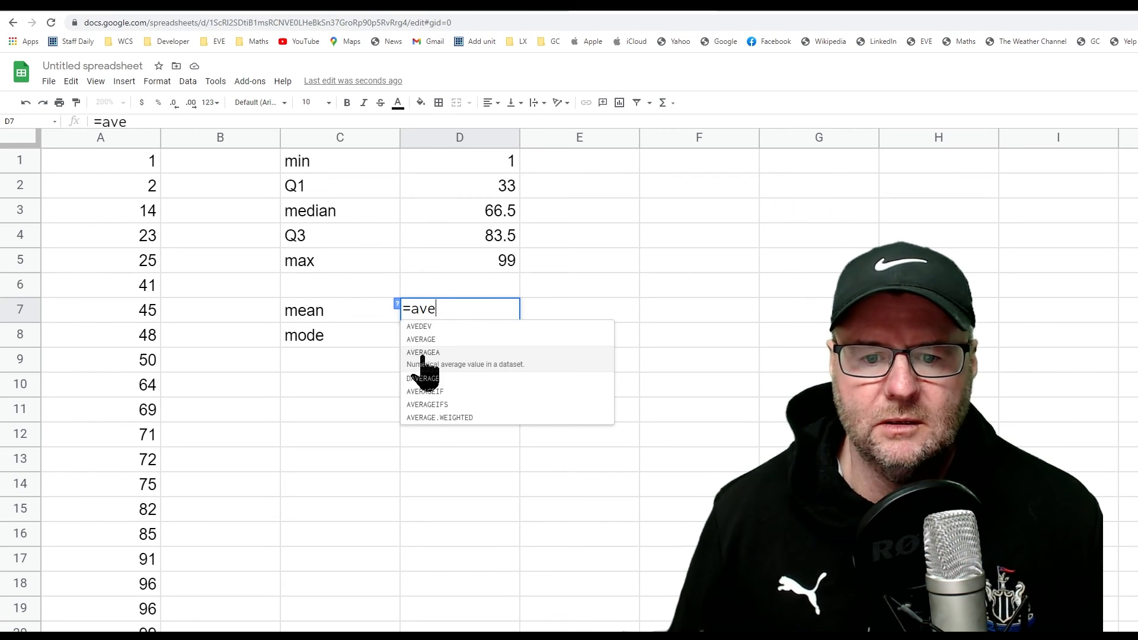
left_click(426, 344)
left_click_drag(148, 169, 112, 632)
key("Return")
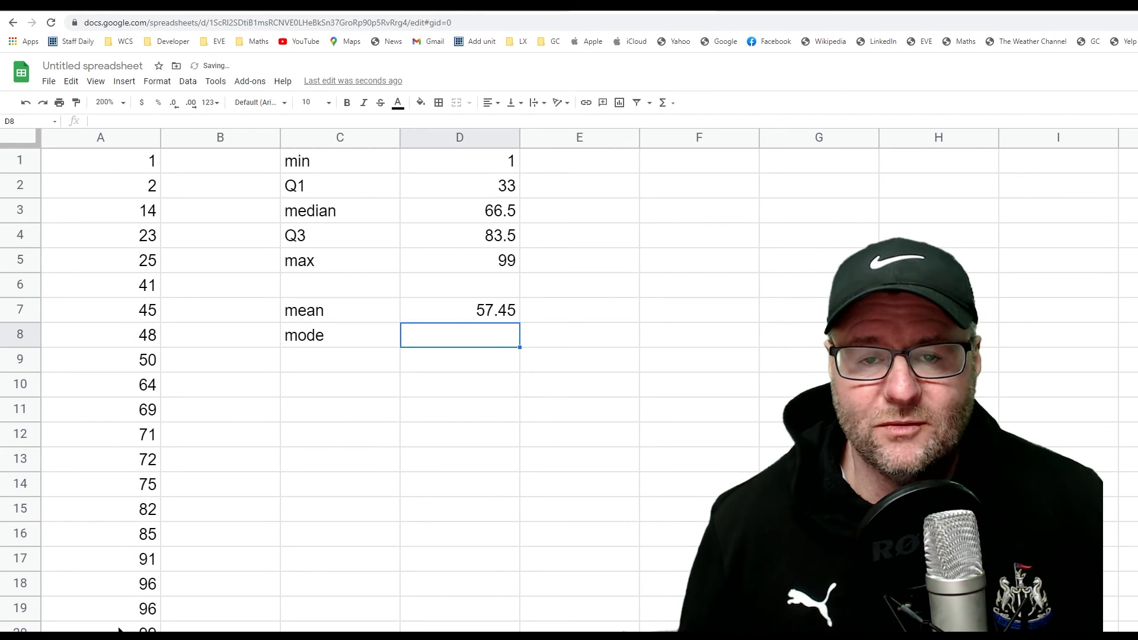
Calculate the mode of the numbers in column A by entering =MODE(A1:A20) in cell D8
type("=")
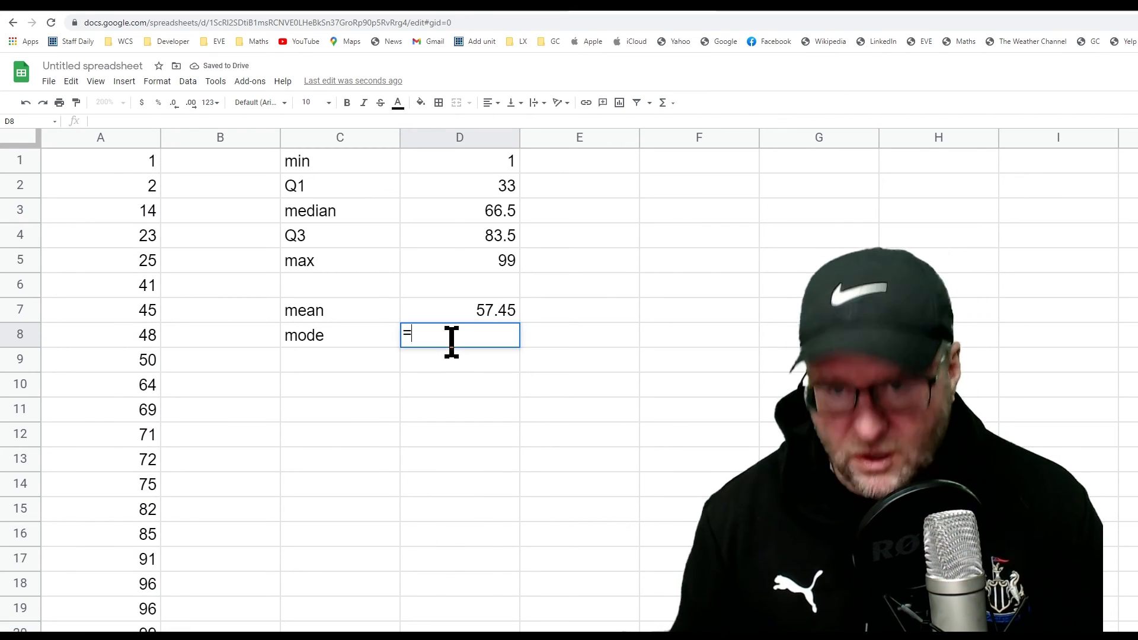
type("mo")
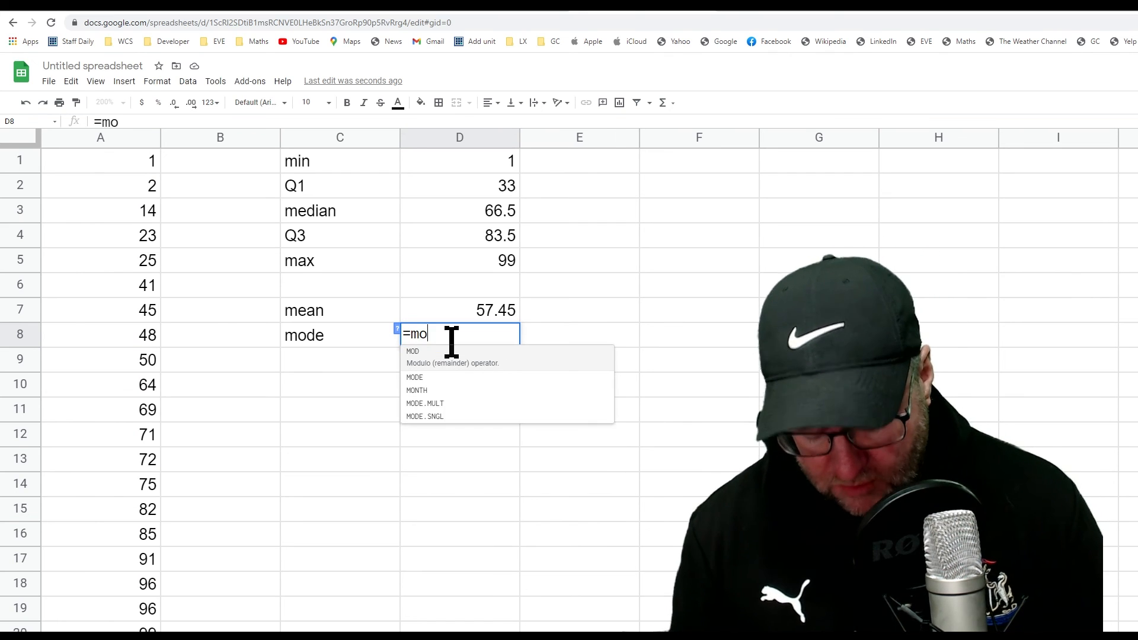
type("de")
key("Tab")
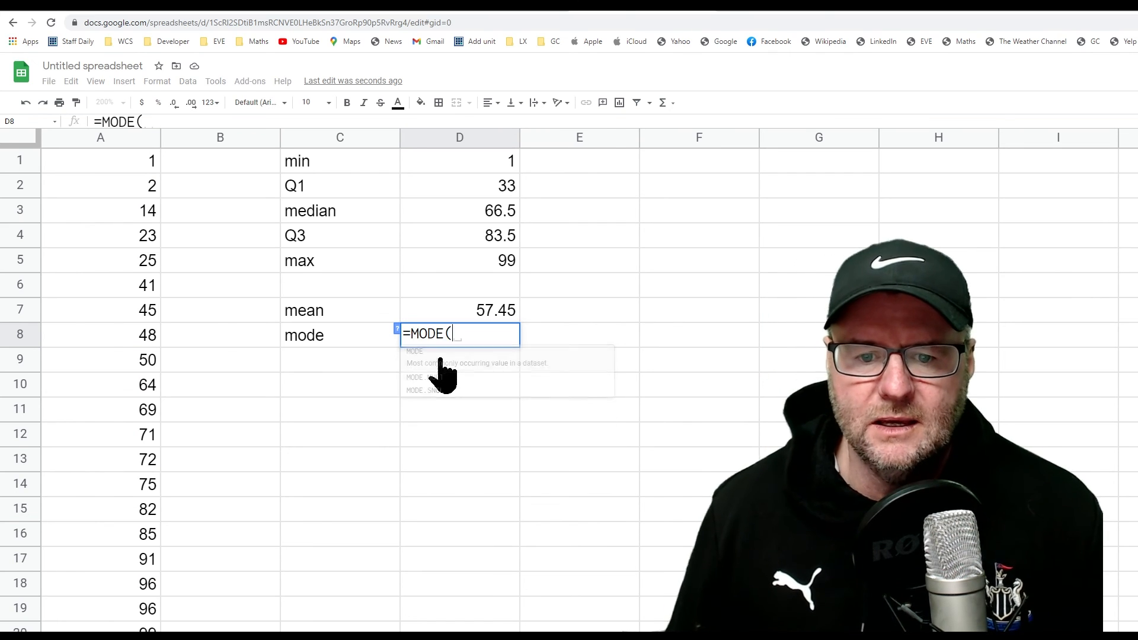
left_click_drag(152, 171, 126, 629)
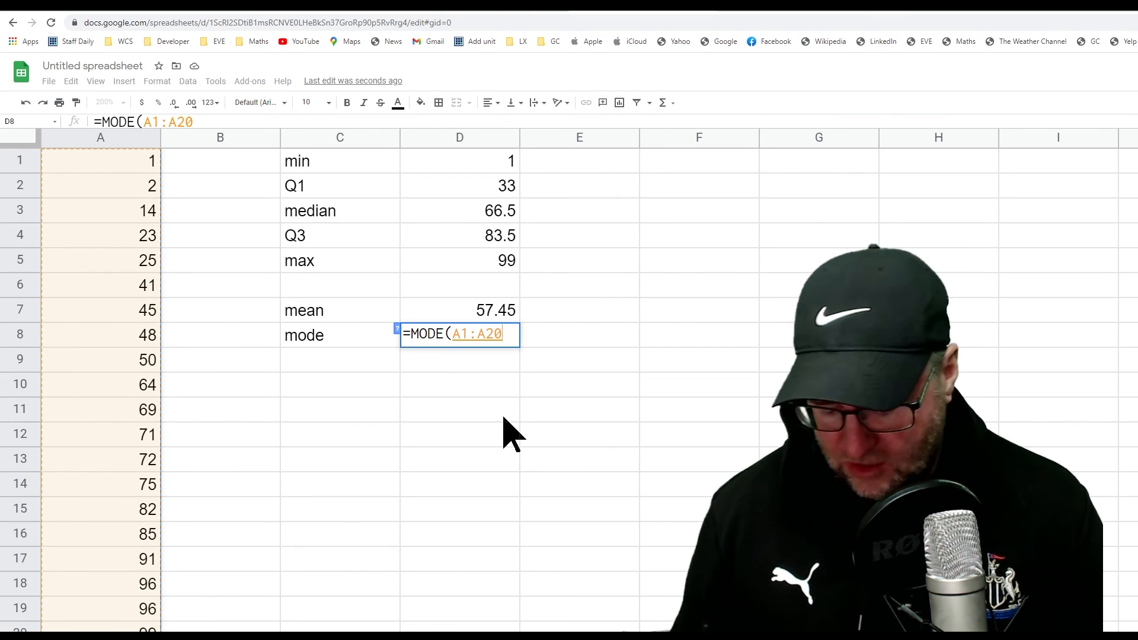
key("Return")
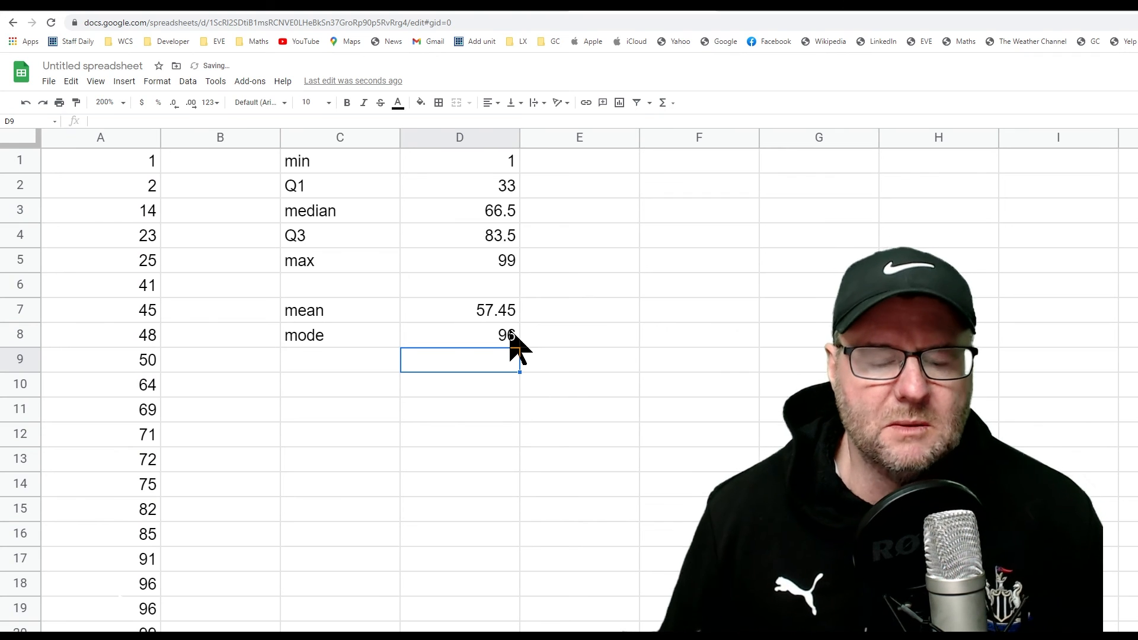